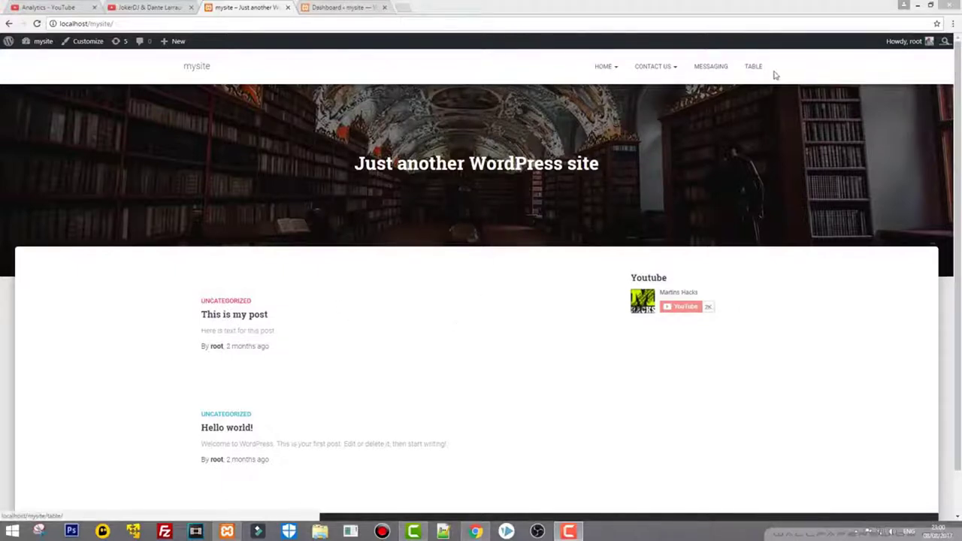
# - Start a new page titled 'Accordion' and copy the title text
pyautogui.click(323, 15)
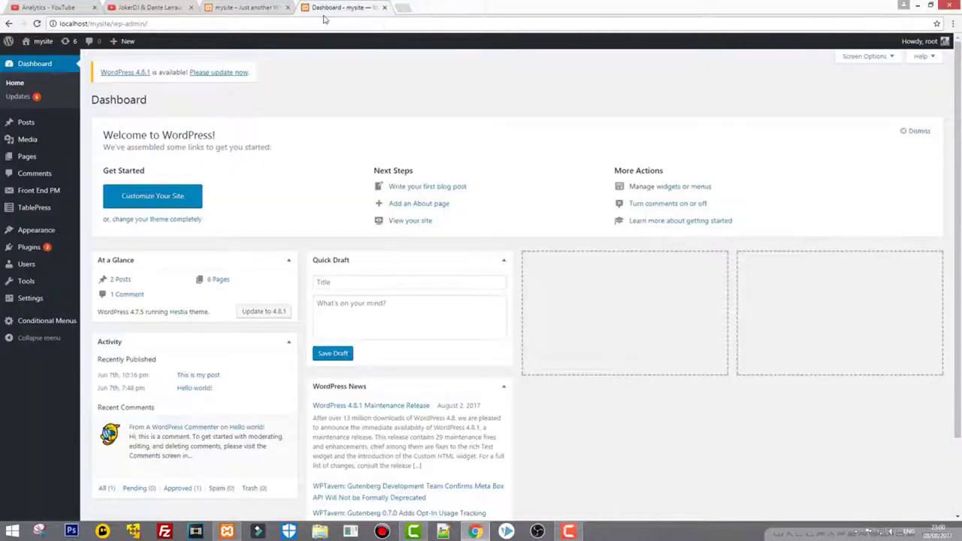
pyautogui.click(33, 156)
pyautogui.write('A')
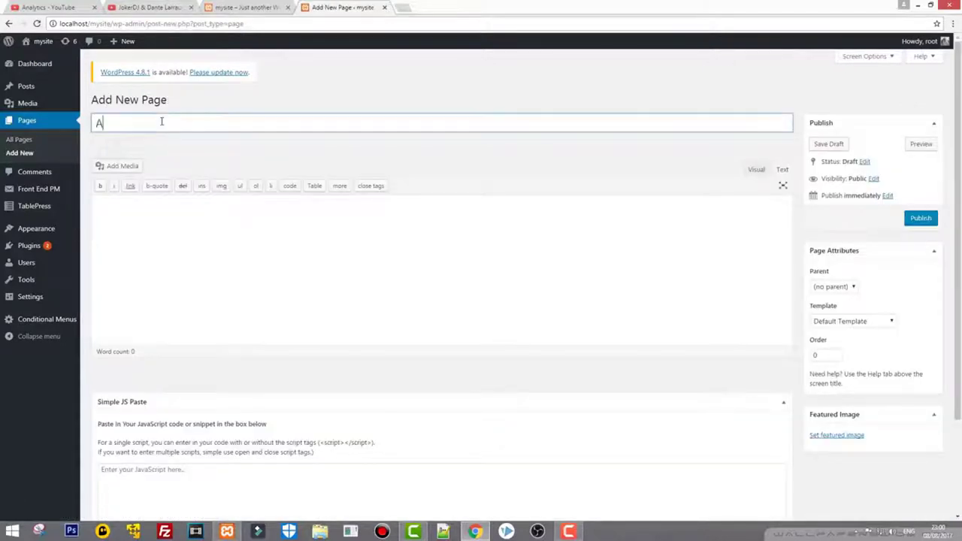
pyautogui.write('ccordio')
pyautogui.write('n')
pyautogui.hotkey('ctrl', 'a')
pyautogui.rightClick(114, 121)
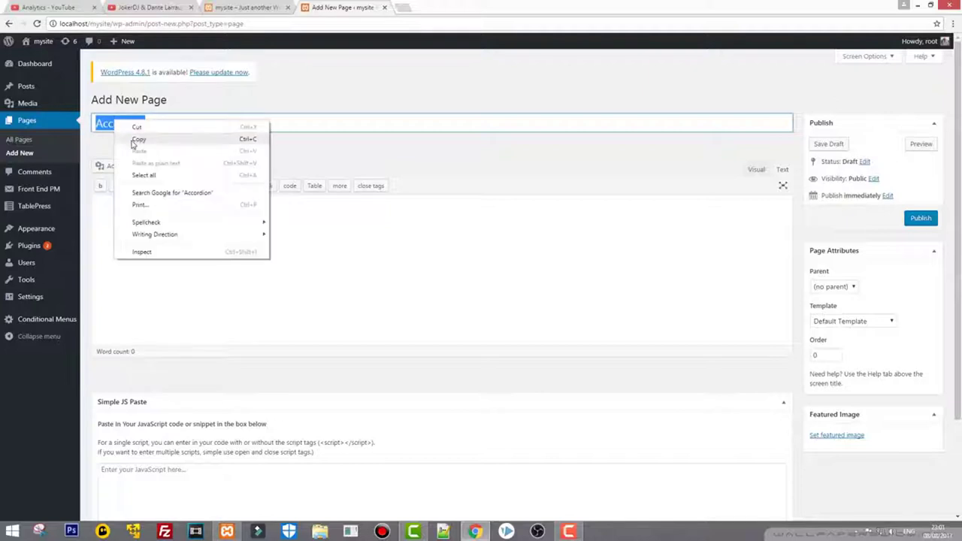
pyautogui.click(133, 141)
# - Publish the Accordion page and view it on the live site
pyautogui.click(803, 257)
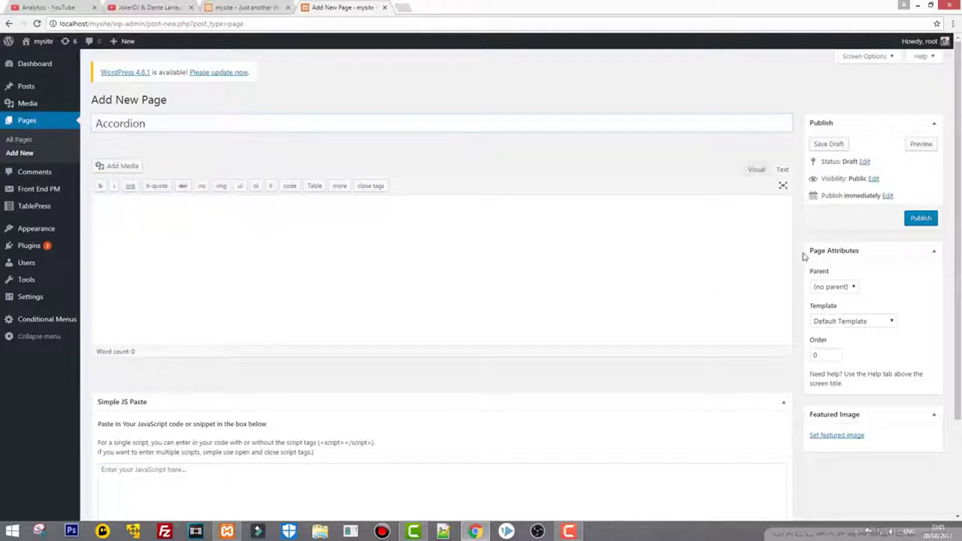
pyautogui.click(914, 219)
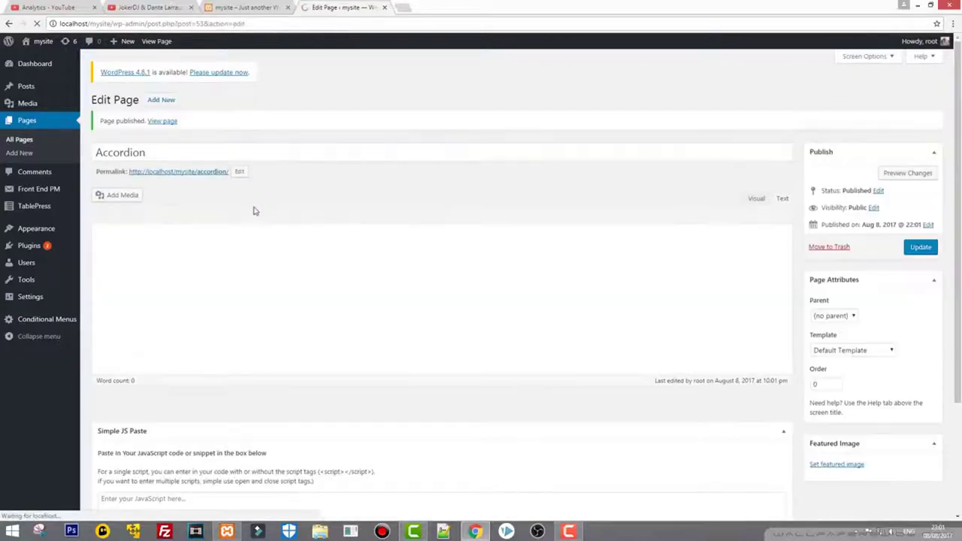
pyautogui.click(215, 172)
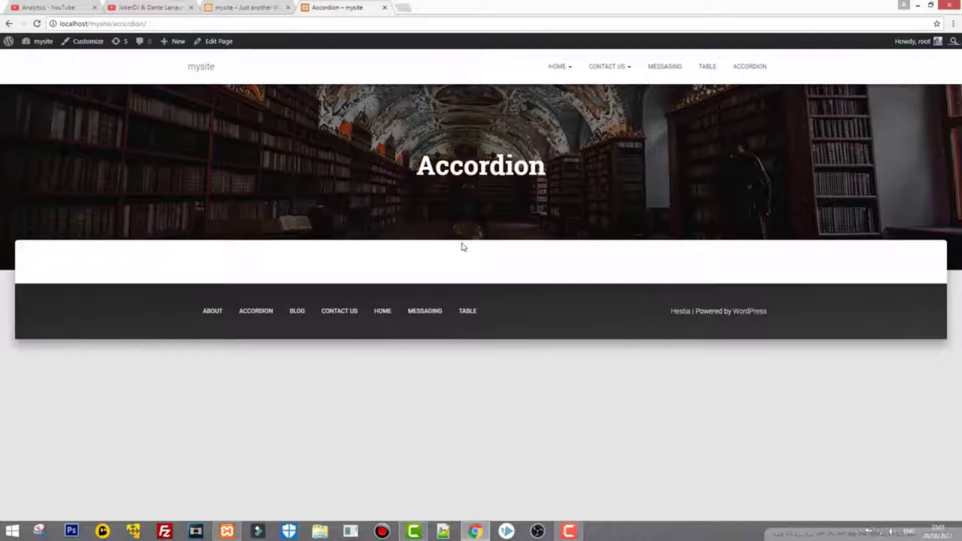
# - Search the plugin directory for 'Accordion', then install and activate the Accordions plugin
pyautogui.click(233, 6)
pyautogui.moveTo(43, 41)
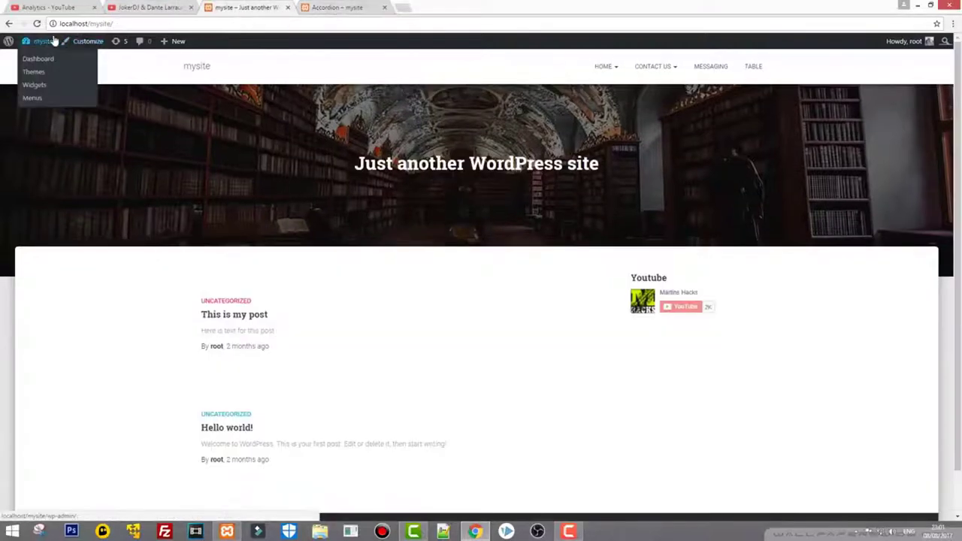
pyautogui.click(38, 58)
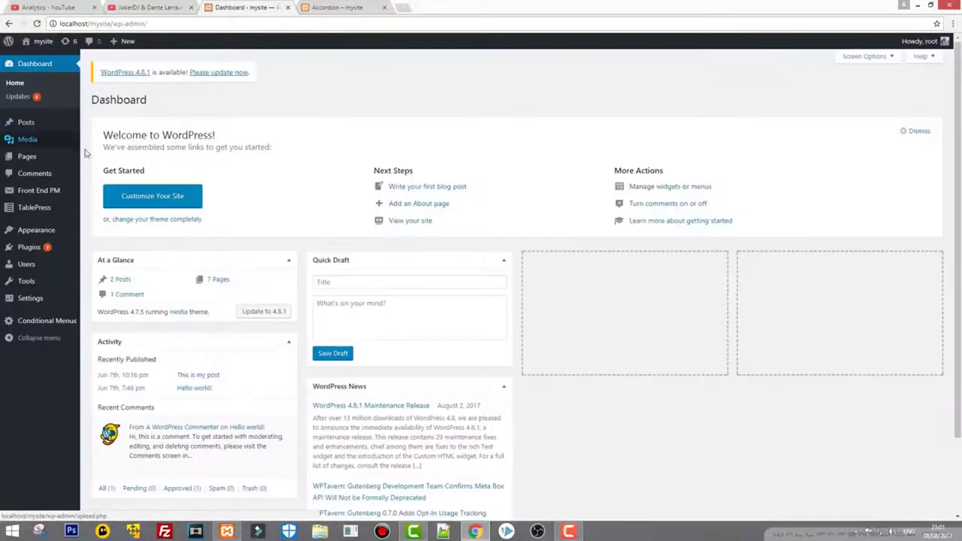
pyautogui.moveTo(29, 246)
pyautogui.click(95, 265)
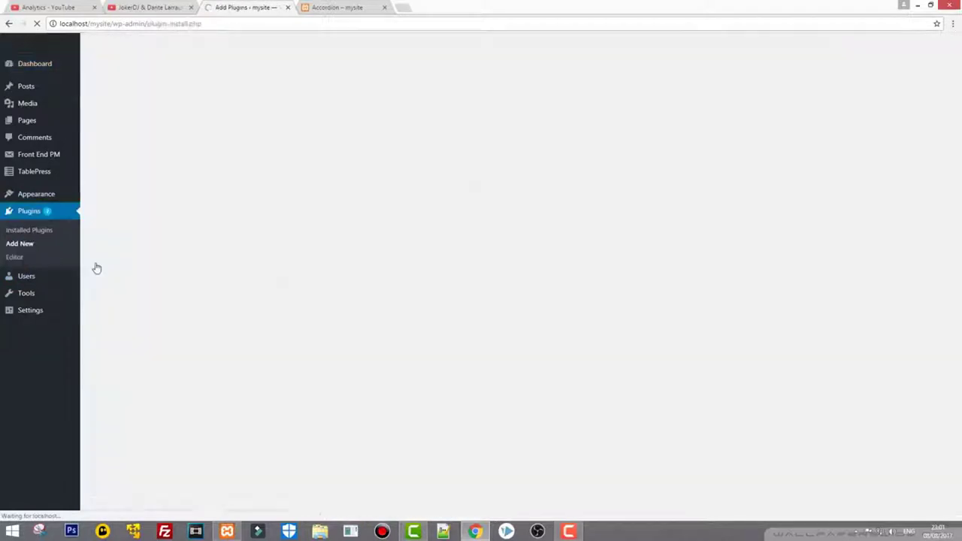
pyautogui.click(840, 132)
pyautogui.rightClick(840, 132)
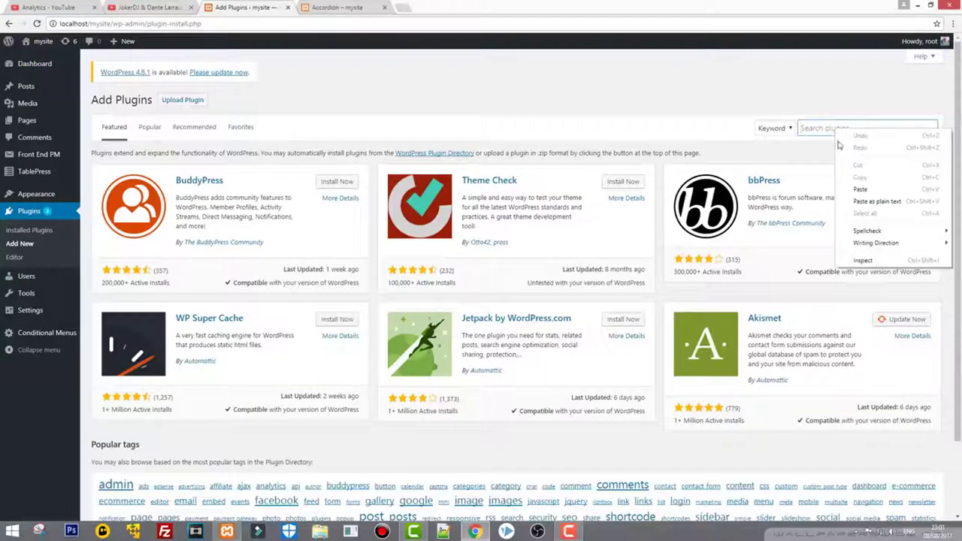
pyautogui.click(851, 189)
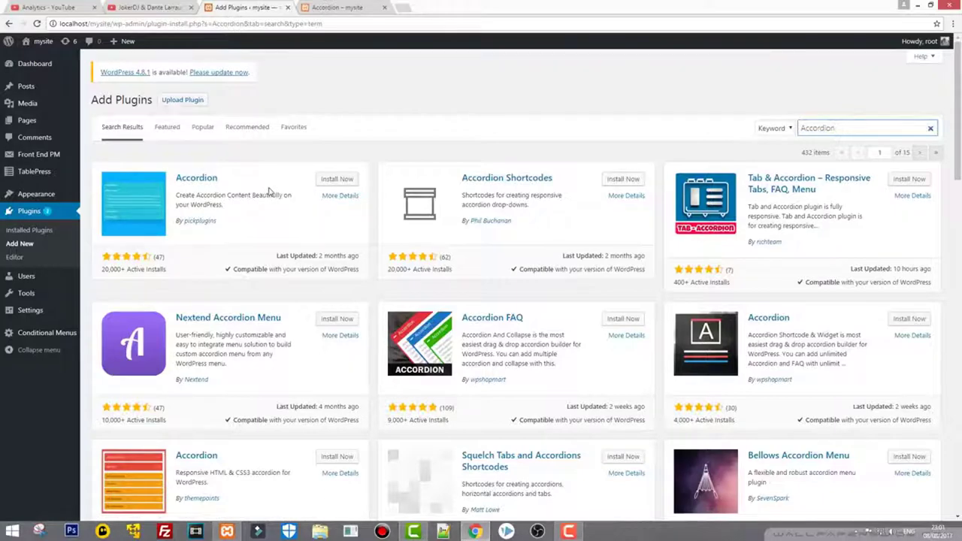
pyautogui.click(331, 182)
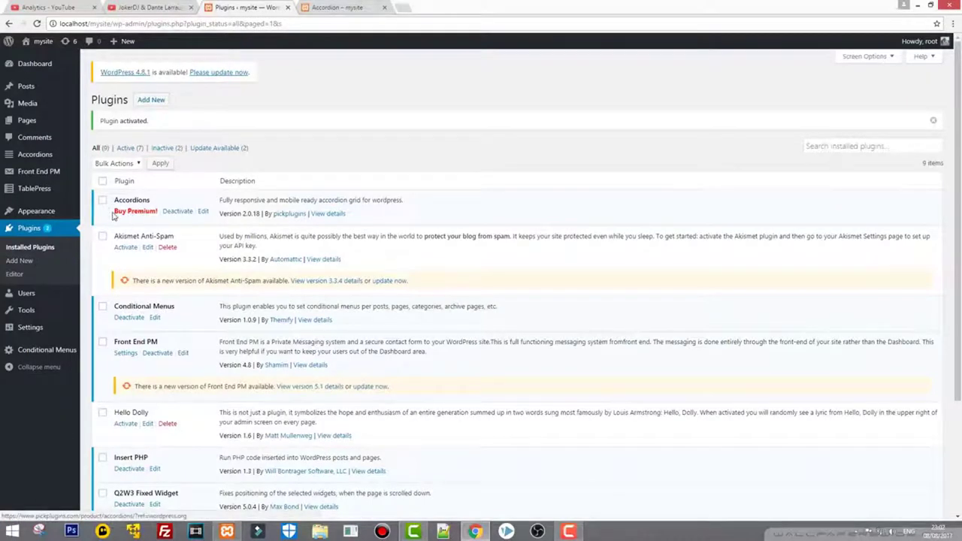
pyautogui.moveTo(113, 215); pyautogui.dragTo(151, 213)
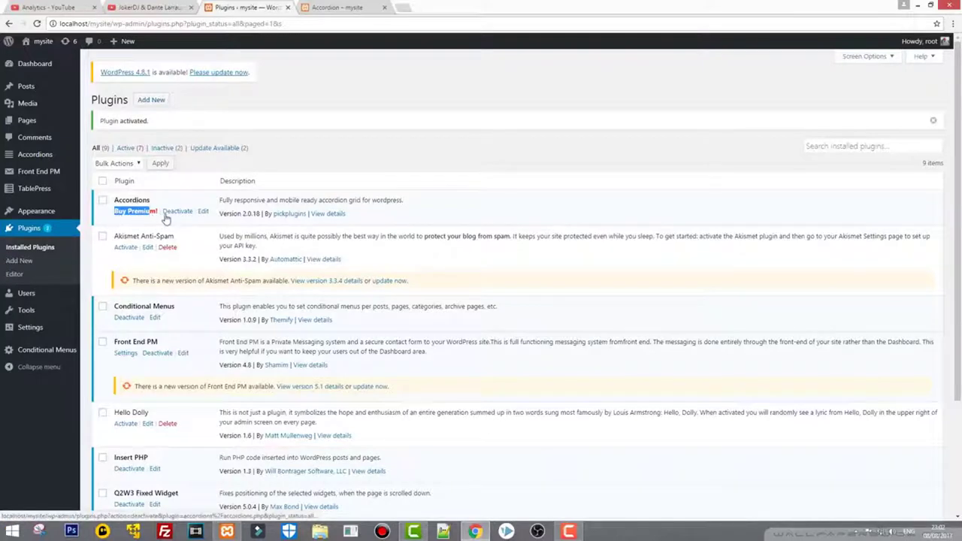
# - Create a new accordion and select its ID 56 shortcodes and PHP embed code
pyautogui.click(49, 160)
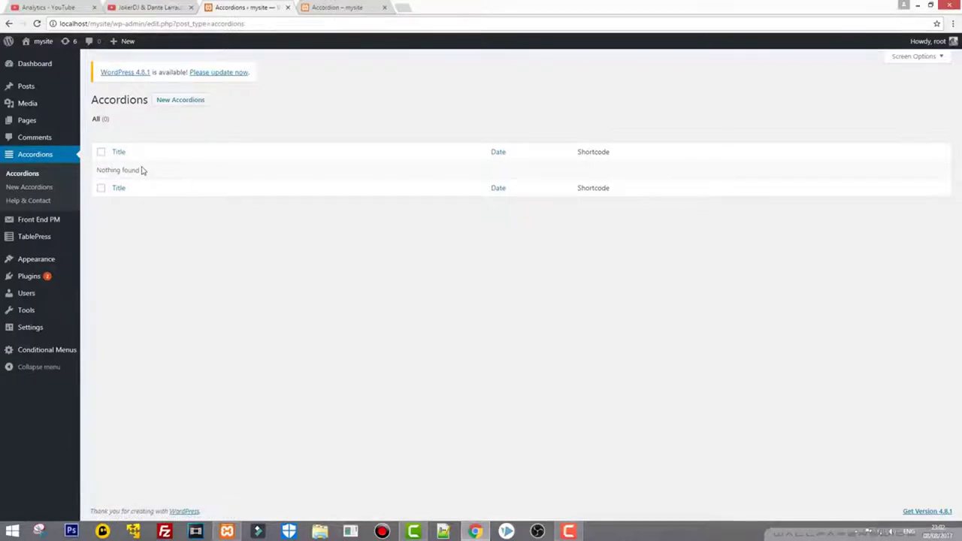
pyautogui.click(176, 105)
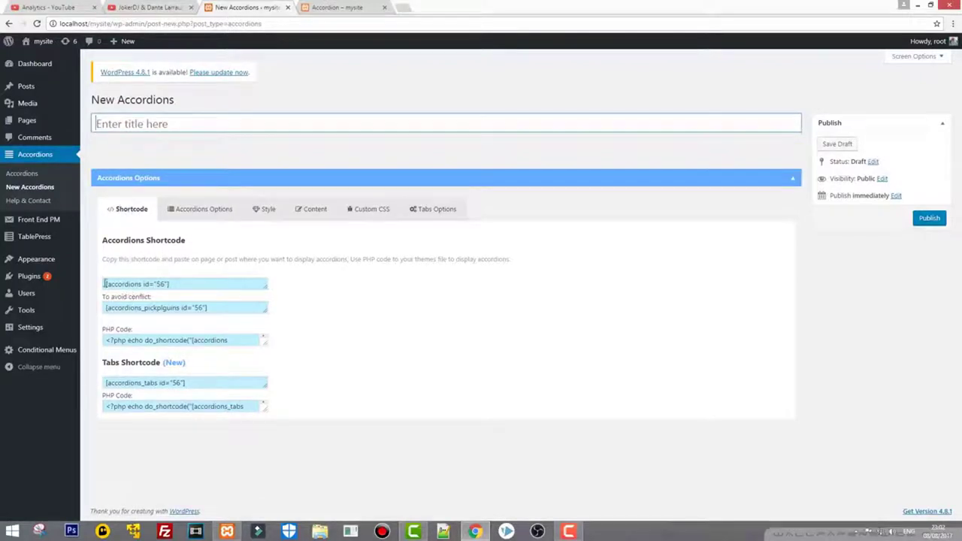
pyautogui.moveTo(105, 284); pyautogui.dragTo(122, 293)
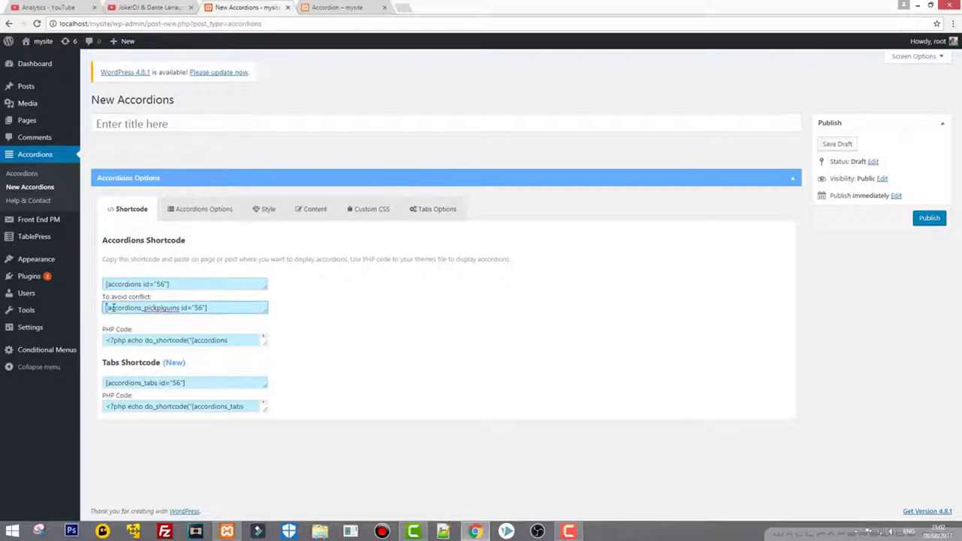
pyautogui.moveTo(104, 307); pyautogui.dragTo(229, 298)
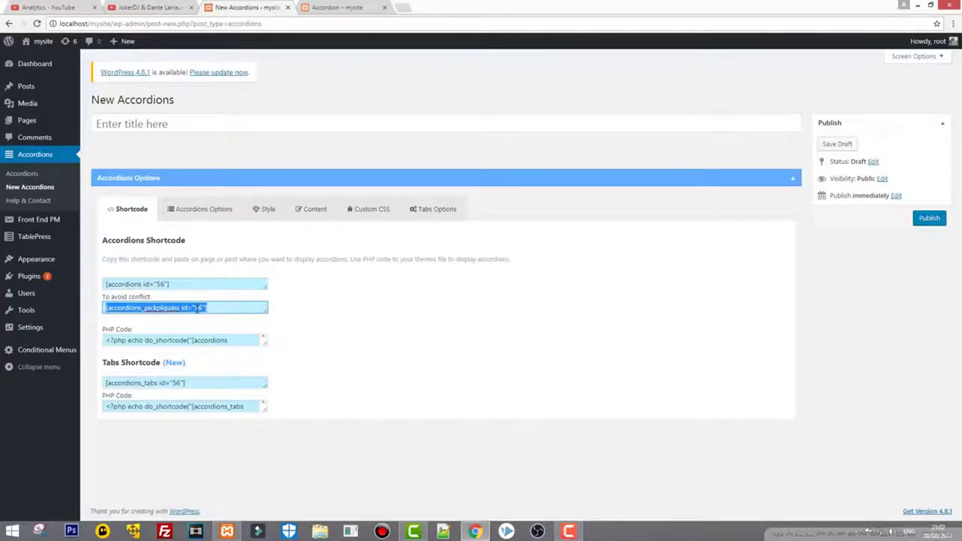
pyautogui.moveTo(106, 340); pyautogui.dragTo(233, 339)
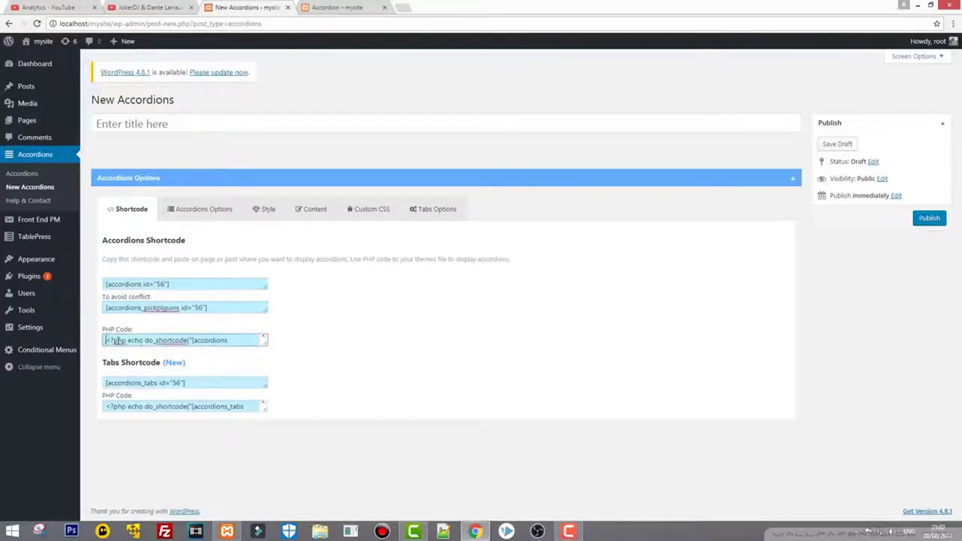
pyautogui.moveTo(106, 340); pyautogui.dragTo(242, 343)
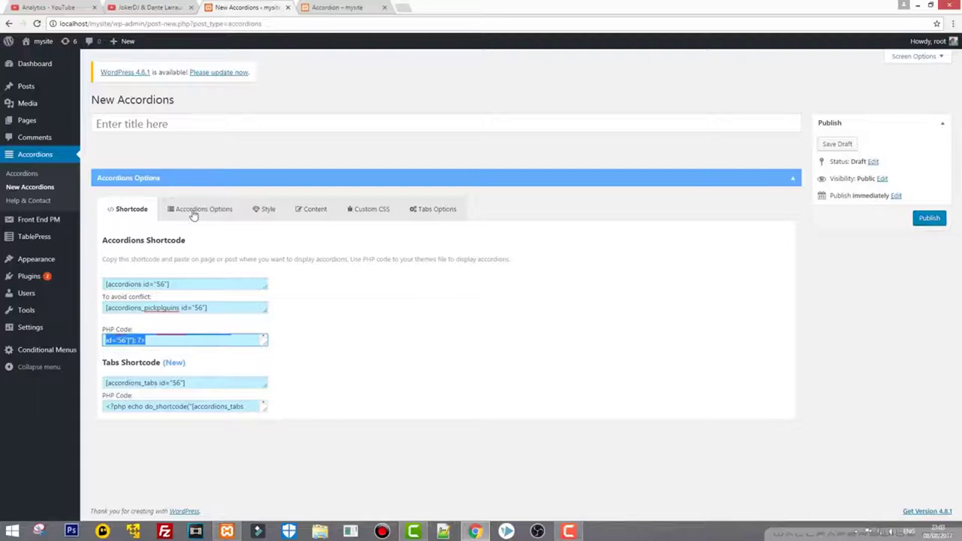
# - Keep the accordion options at Collapsible True, heightStyle Content and Click activation
pyautogui.click(193, 213)
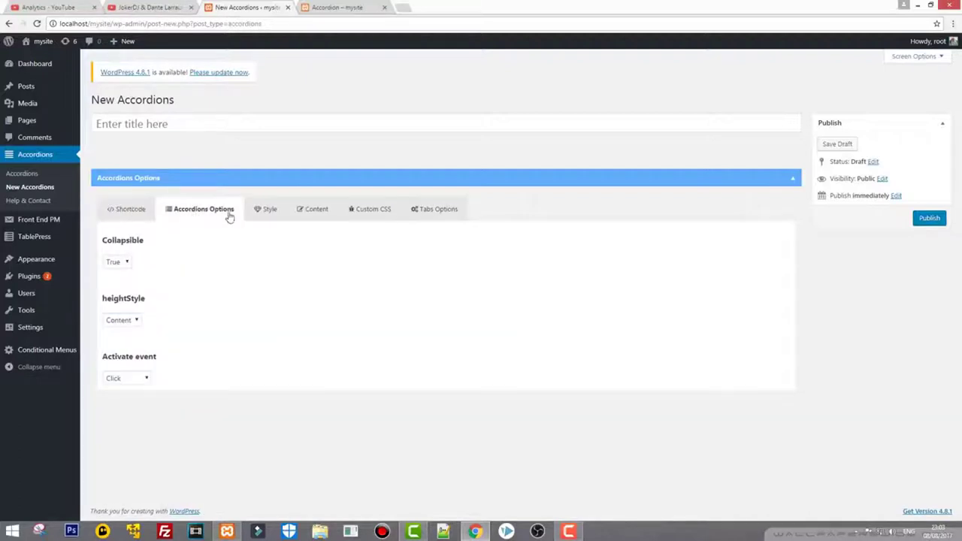
pyautogui.click(115, 262)
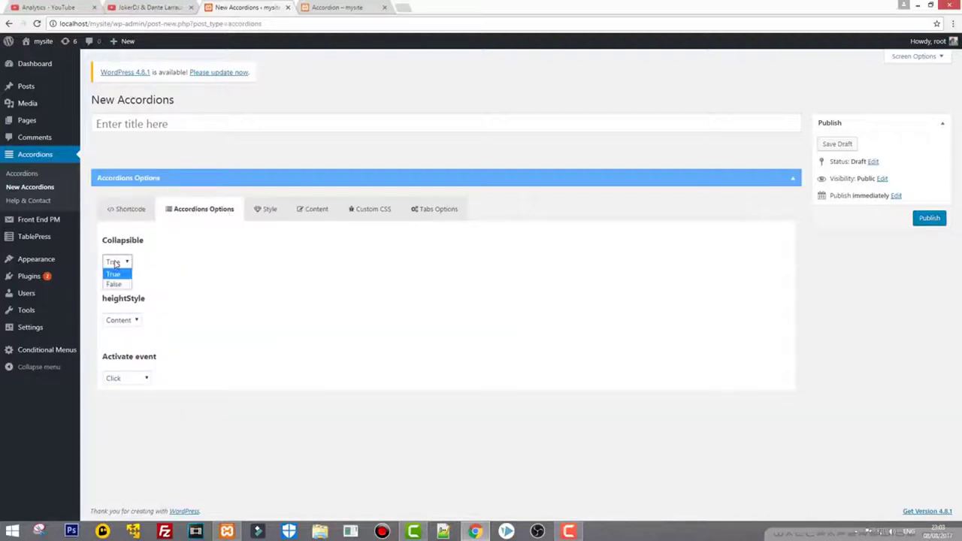
pyautogui.click(115, 262)
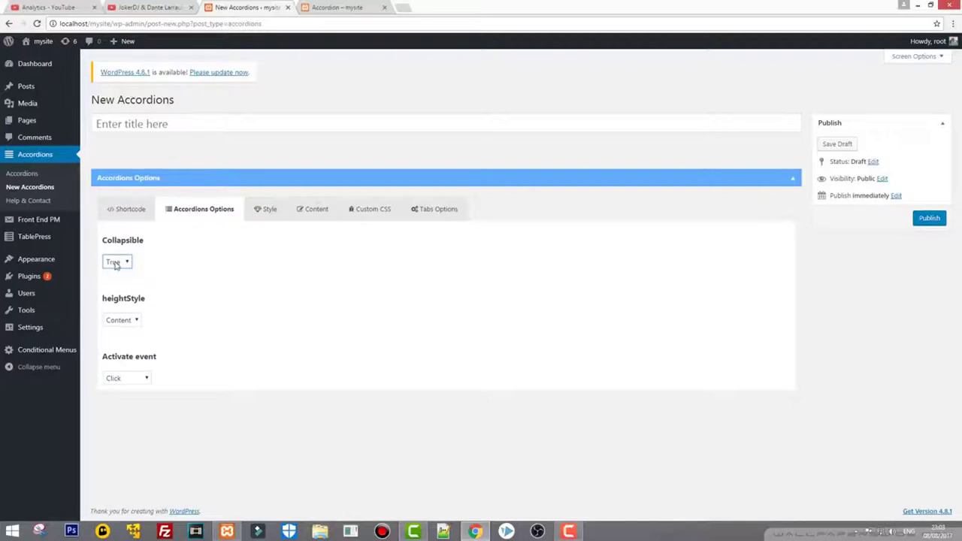
pyautogui.click(136, 322)
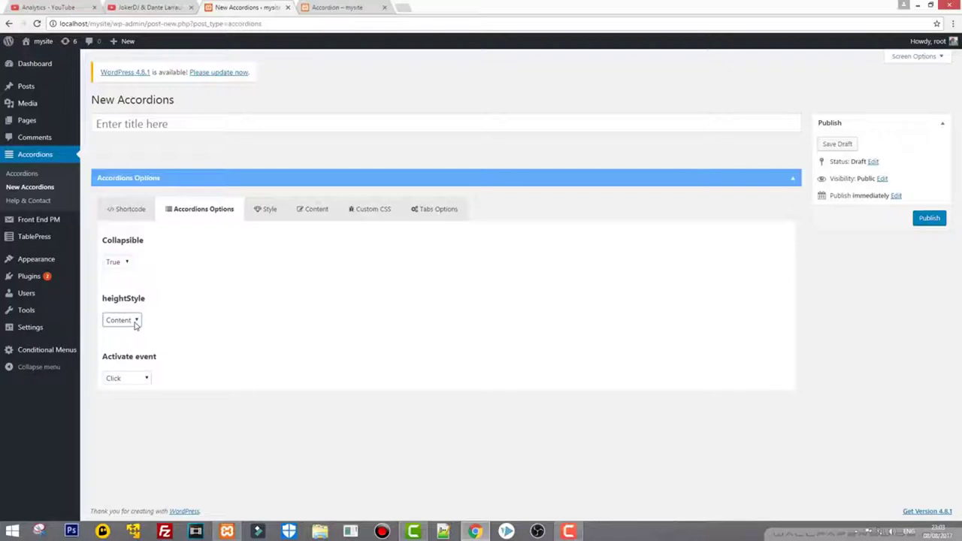
pyautogui.click(147, 379)
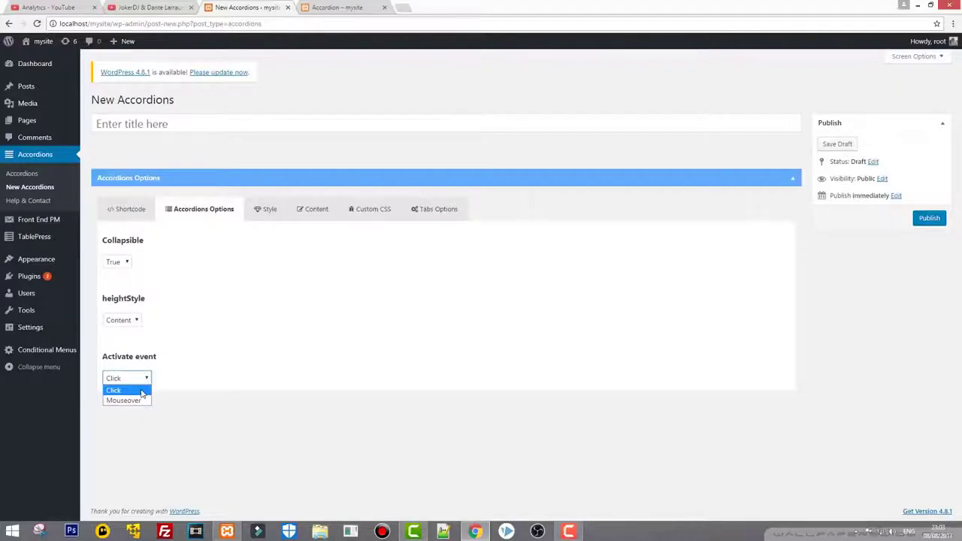
pyautogui.click(141, 391)
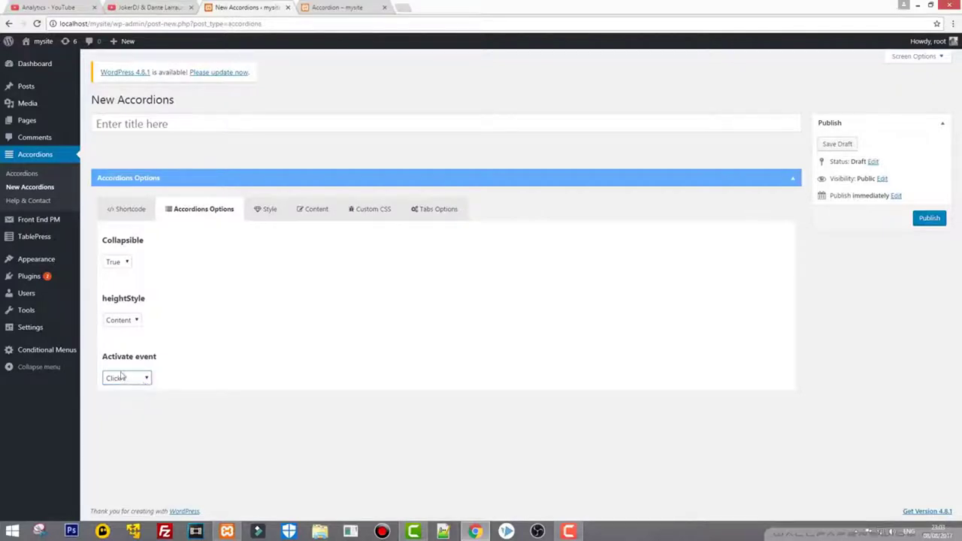
pyautogui.click(269, 217)
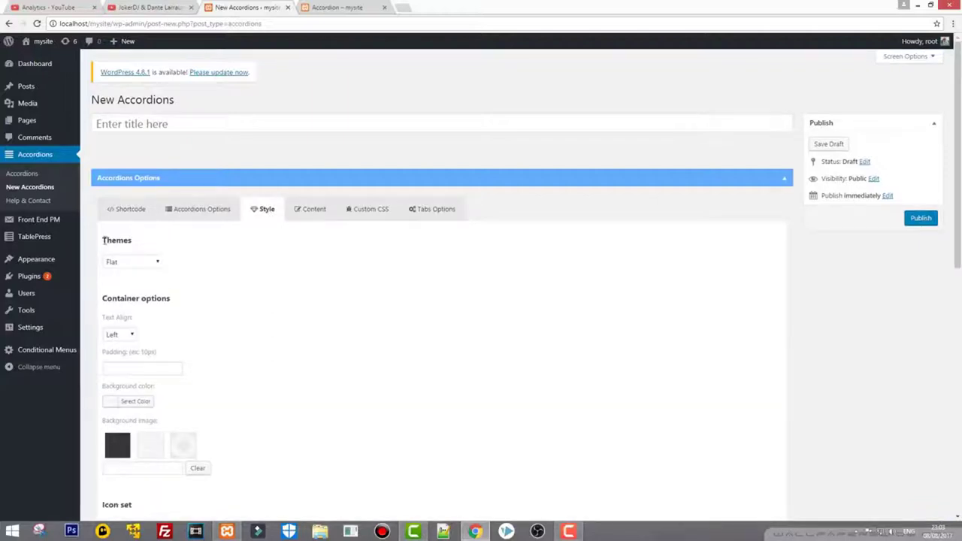
# - Change the accordion icon colour from dark grey to white (#ffffff)
pyautogui.scroll(-1, 106, 245)
pyautogui.scroll(-2, 106, 244)
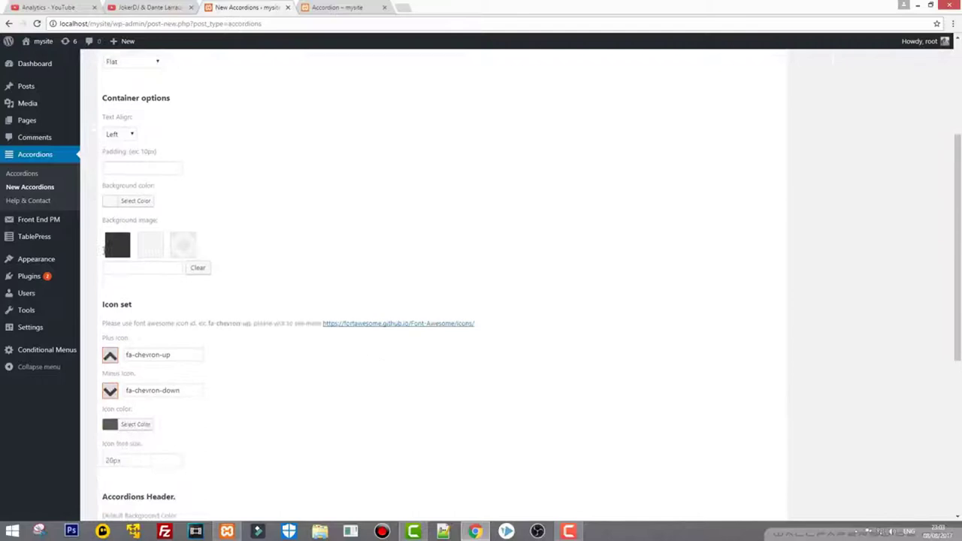
pyautogui.scroll(-1, 150, 271)
pyautogui.scroll(-1, 179, 339)
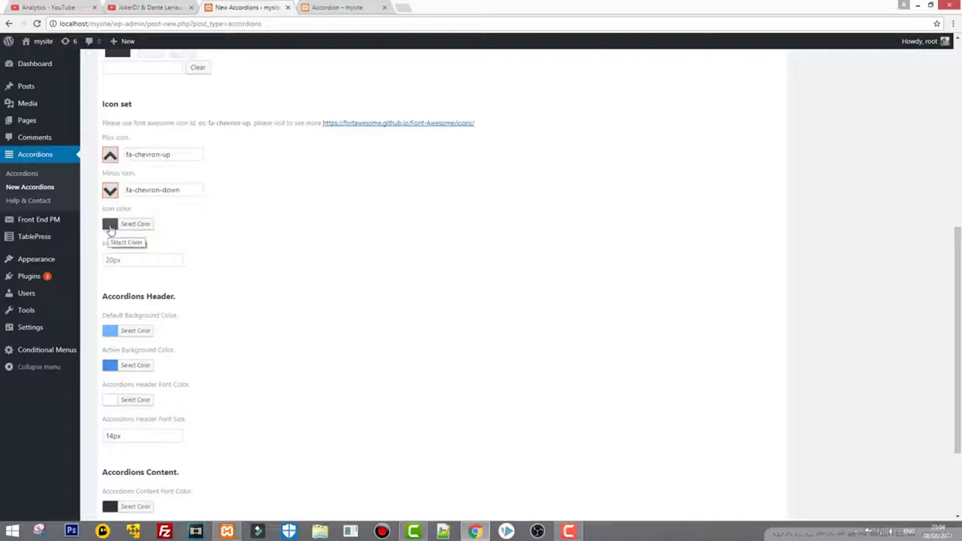
pyautogui.click(129, 224)
pyautogui.scroll(1, 151, 286)
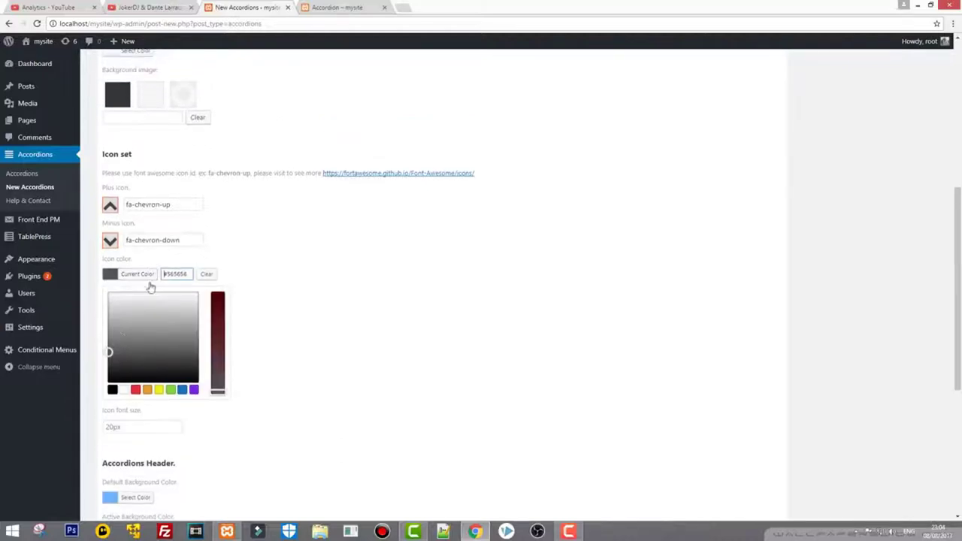
pyautogui.click(109, 293)
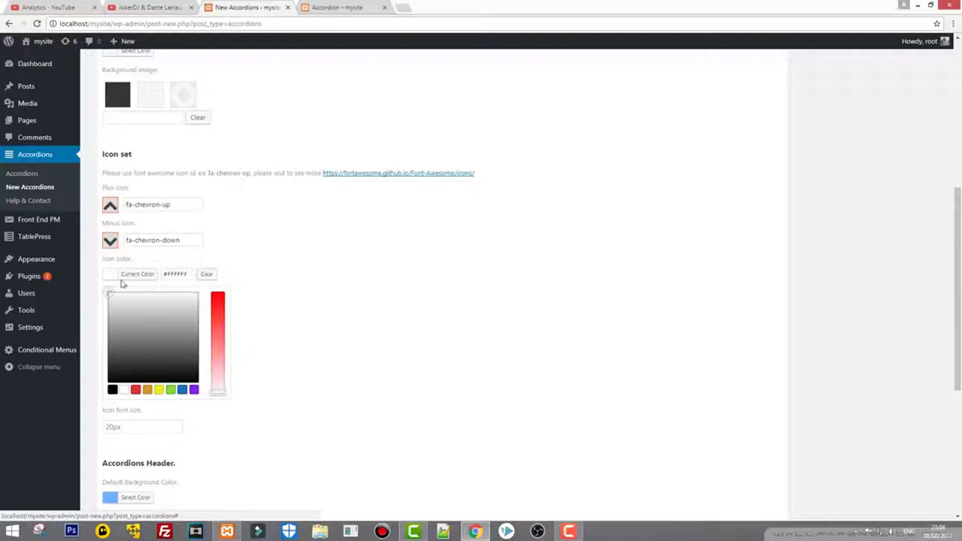
pyautogui.click(263, 290)
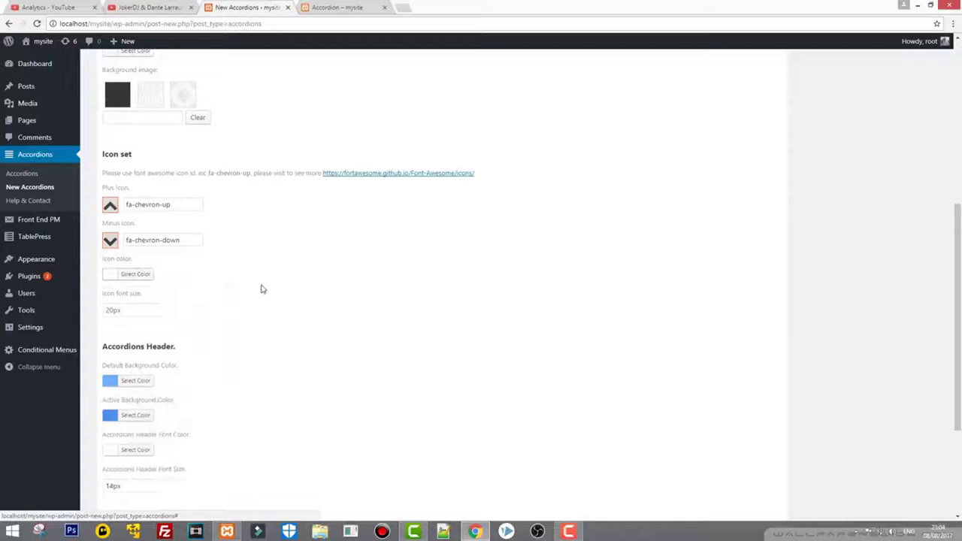
# - Make the default header background dark green and the active header background bright green
pyautogui.scroll(-2, 173, 300)
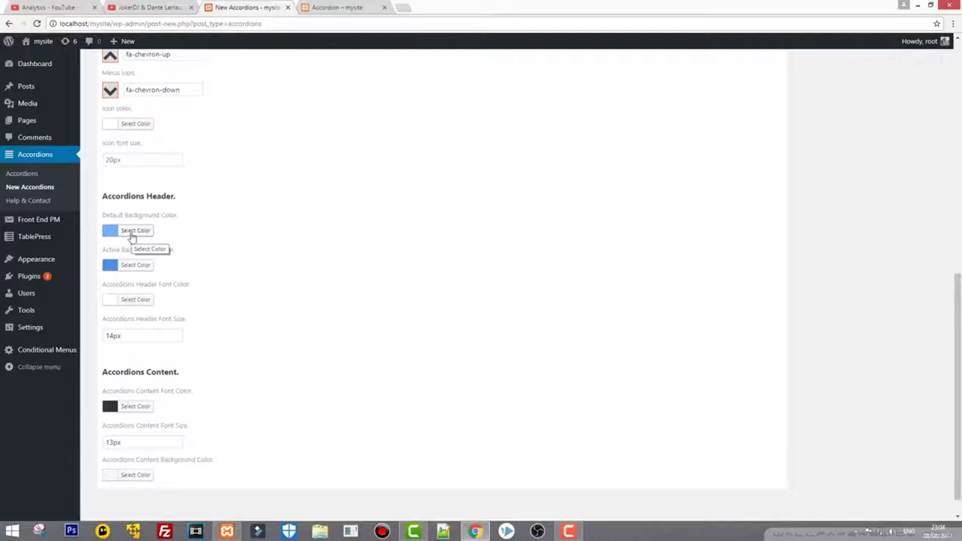
pyautogui.click(129, 236)
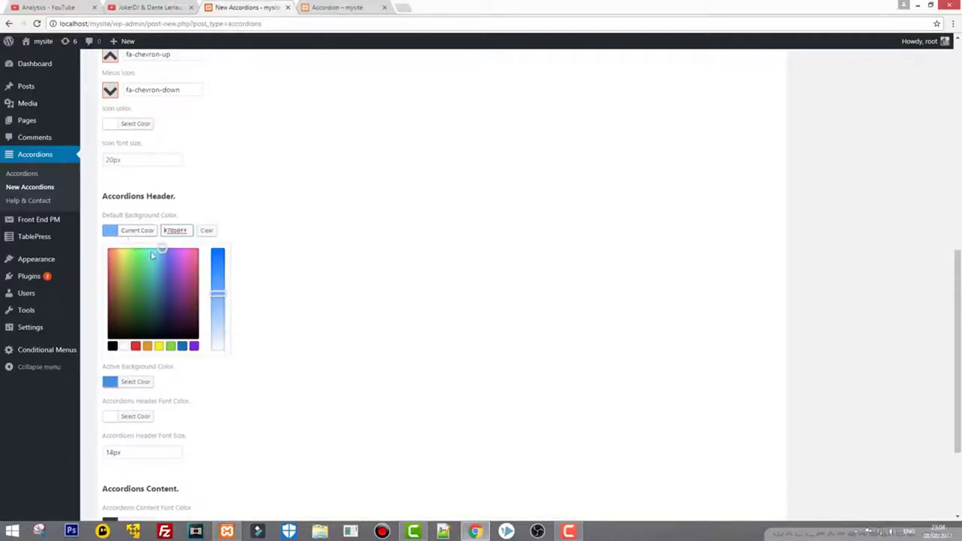
pyautogui.moveTo(144, 264); pyautogui.dragTo(140, 288)
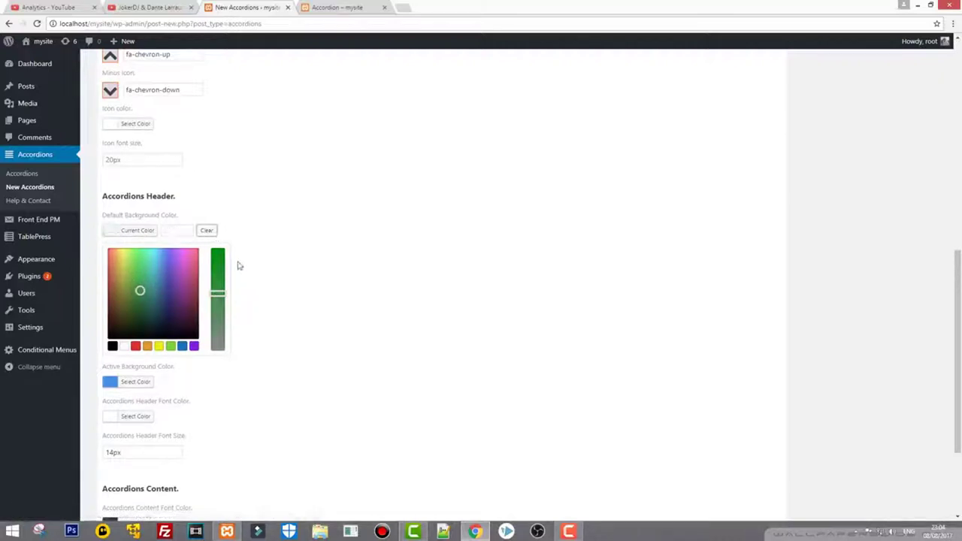
pyautogui.moveTo(140, 290); pyautogui.dragTo(138, 299)
pyautogui.click(307, 285)
pyautogui.scroll(-1, 169, 310)
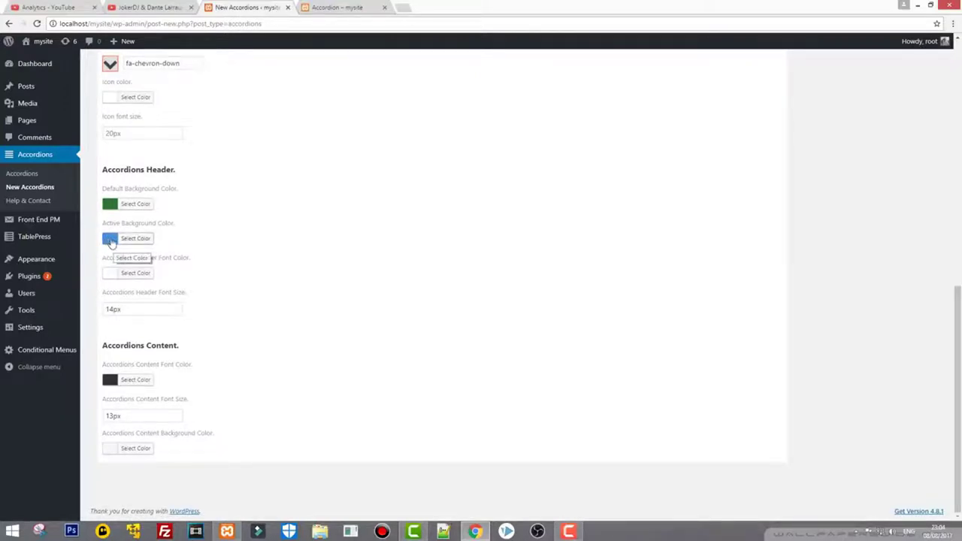
pyautogui.click(125, 242)
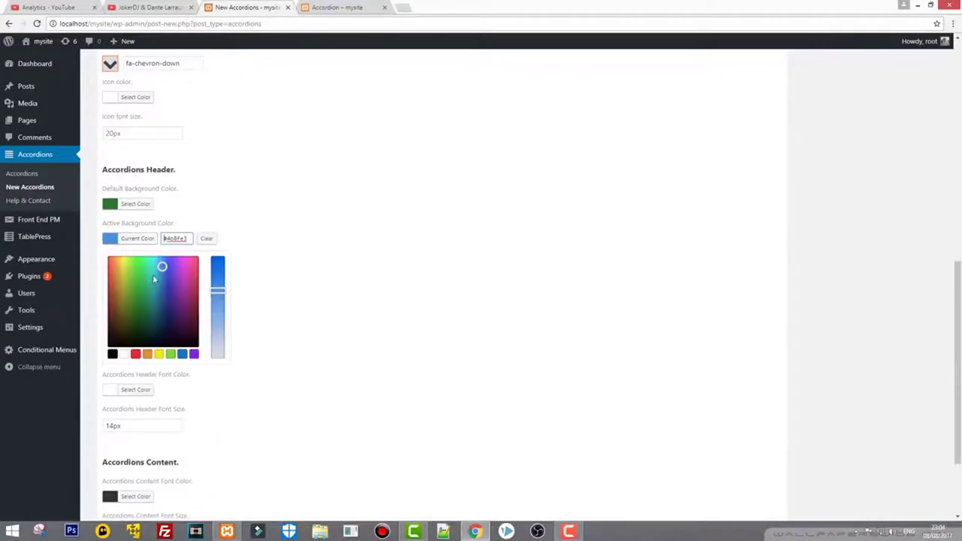
pyautogui.moveTo(139, 267); pyautogui.dragTo(138, 280)
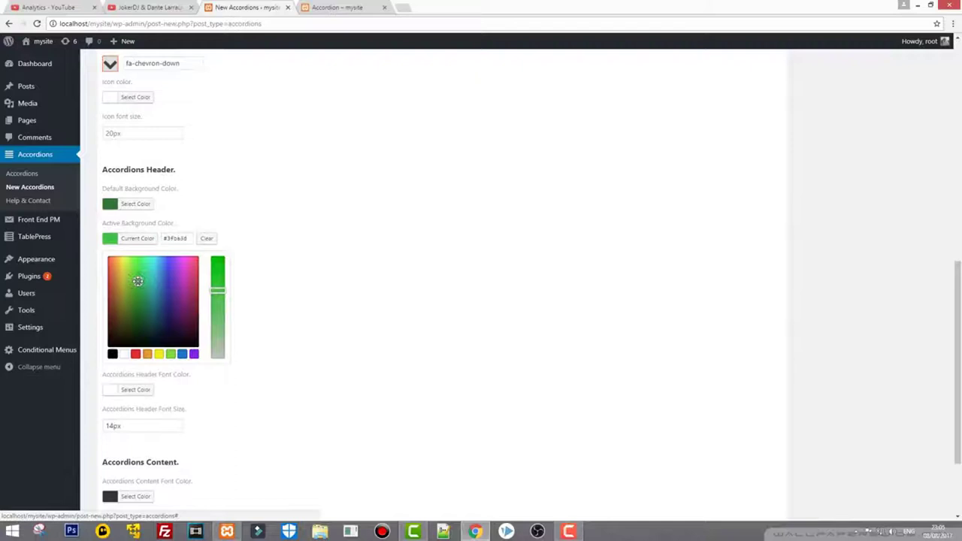
pyautogui.click(256, 288)
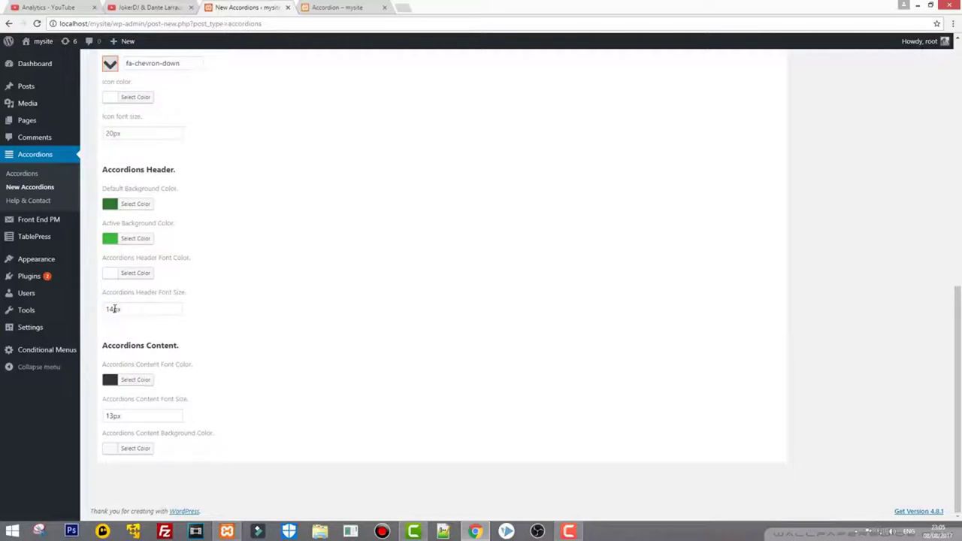
# - Set the header font size to 16px and the content font size to 14px
pyautogui.click(115, 309)
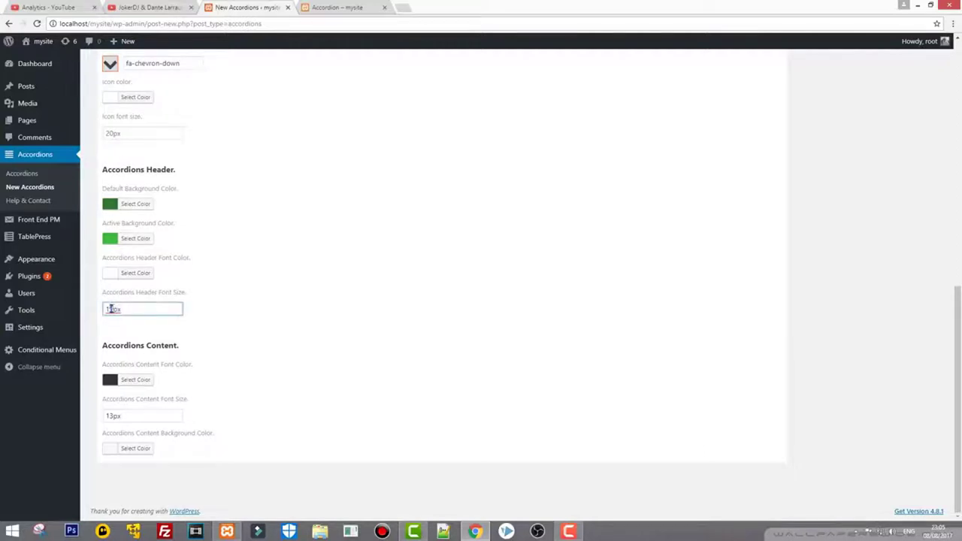
pyautogui.write('18')
pyautogui.click(213, 328)
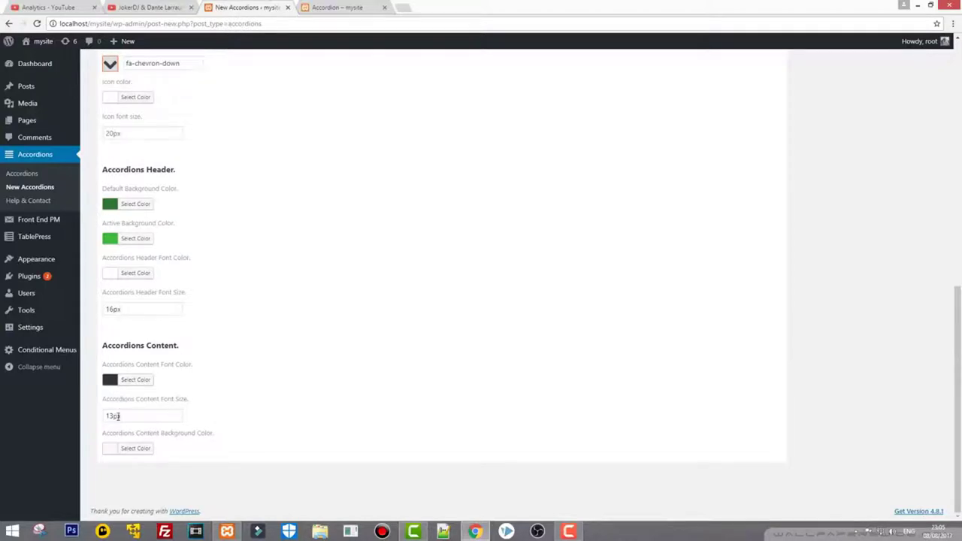
pyautogui.click(112, 416)
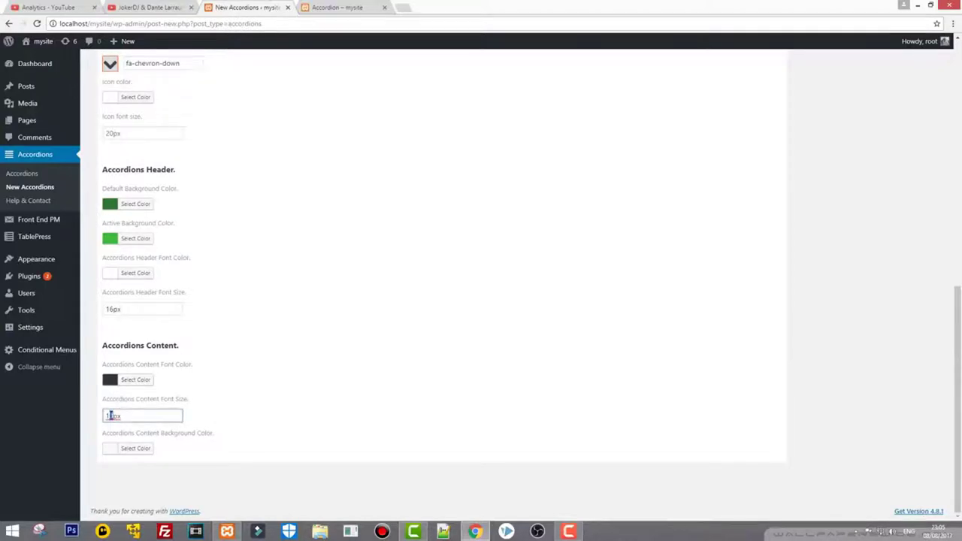
pyautogui.write('14px')
pyautogui.click(219, 414)
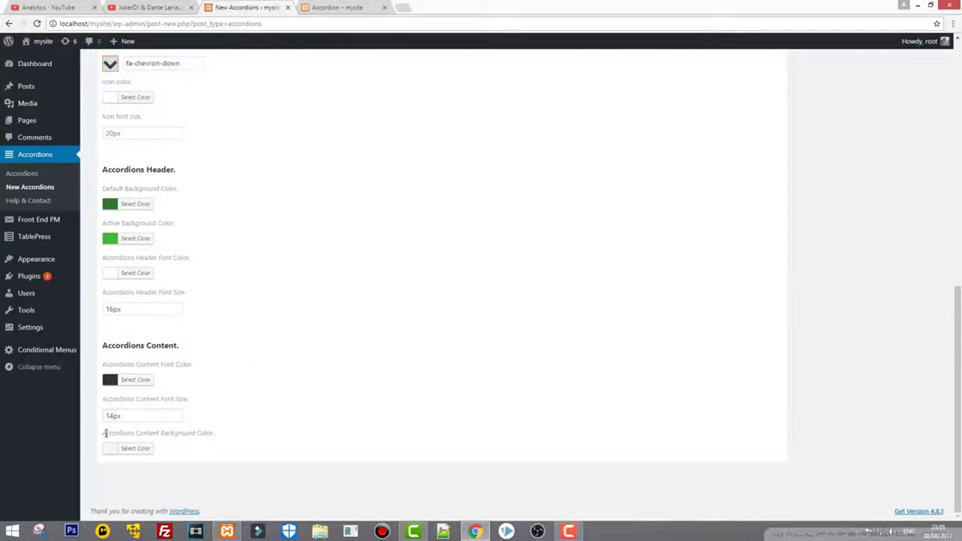
pyautogui.moveTo(104, 433); pyautogui.dragTo(212, 434)
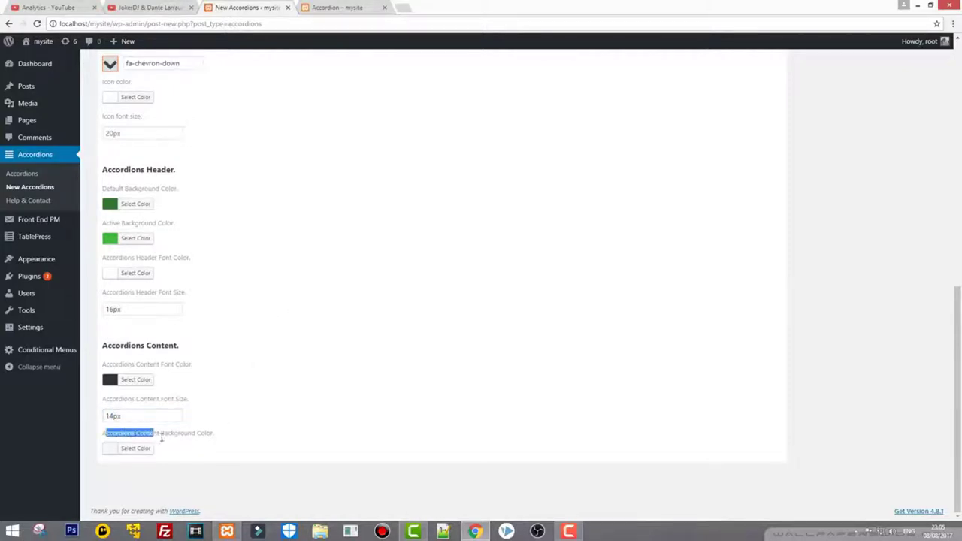
pyautogui.click(124, 451)
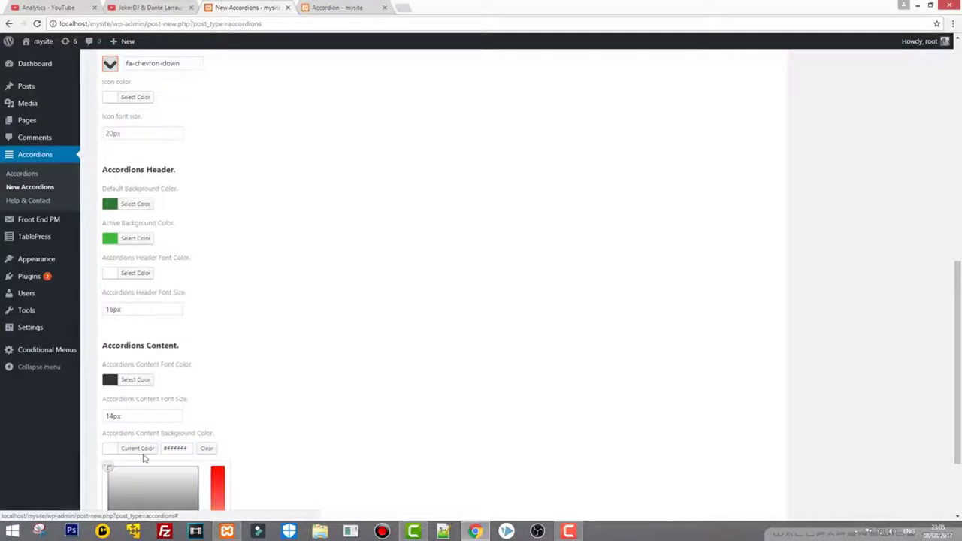
pyautogui.click(345, 439)
pyautogui.scroll(2, 322, 328)
pyautogui.scroll(1, 316, 321)
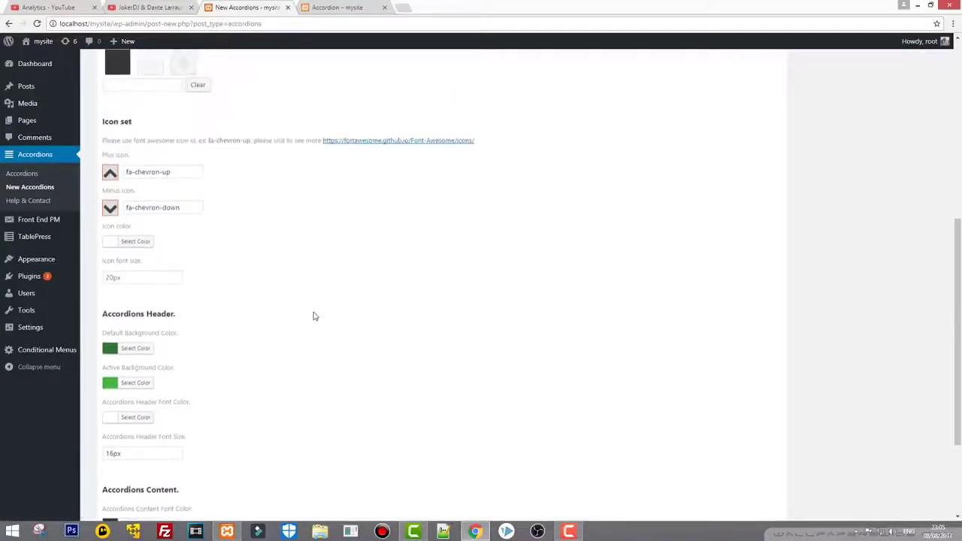
pyautogui.scroll(2, 313, 316)
pyautogui.scroll(2, 312, 315)
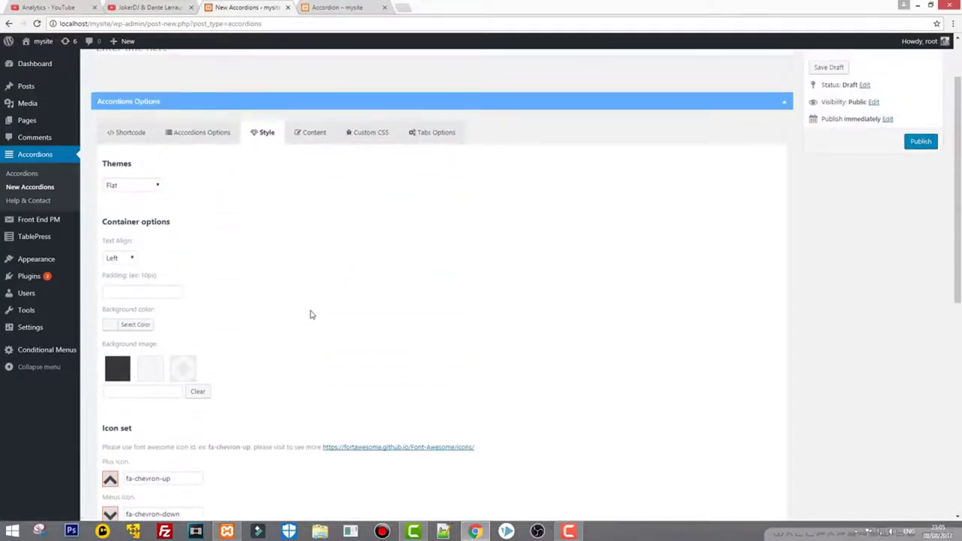
# - Replace the Demo Title row with a new, empty accordion row
pyautogui.click(314, 133)
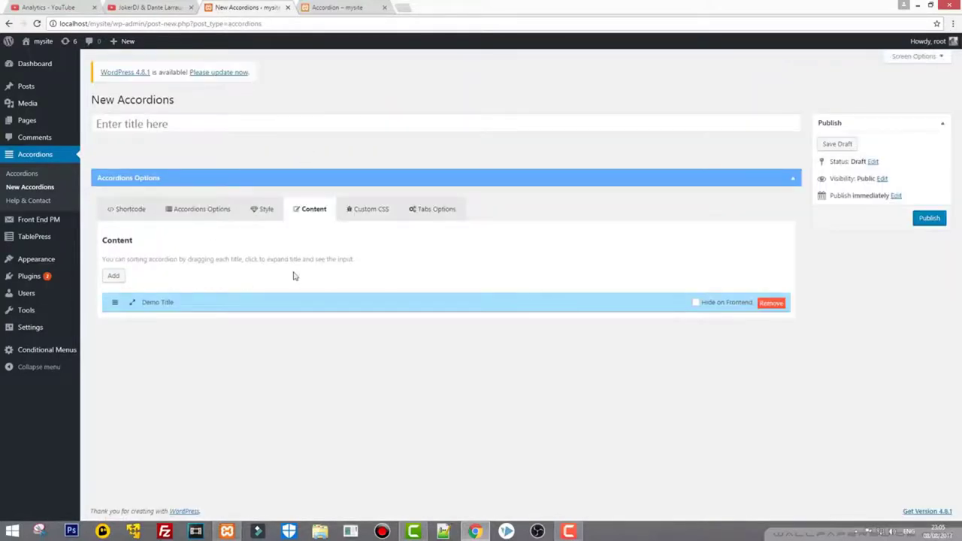
pyautogui.click(771, 306)
pyautogui.click(772, 305)
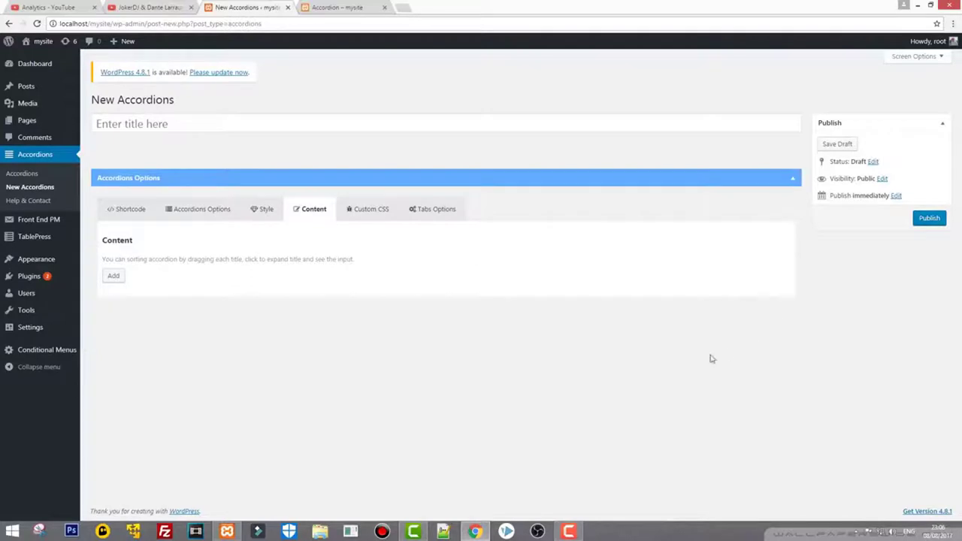
pyautogui.click(113, 277)
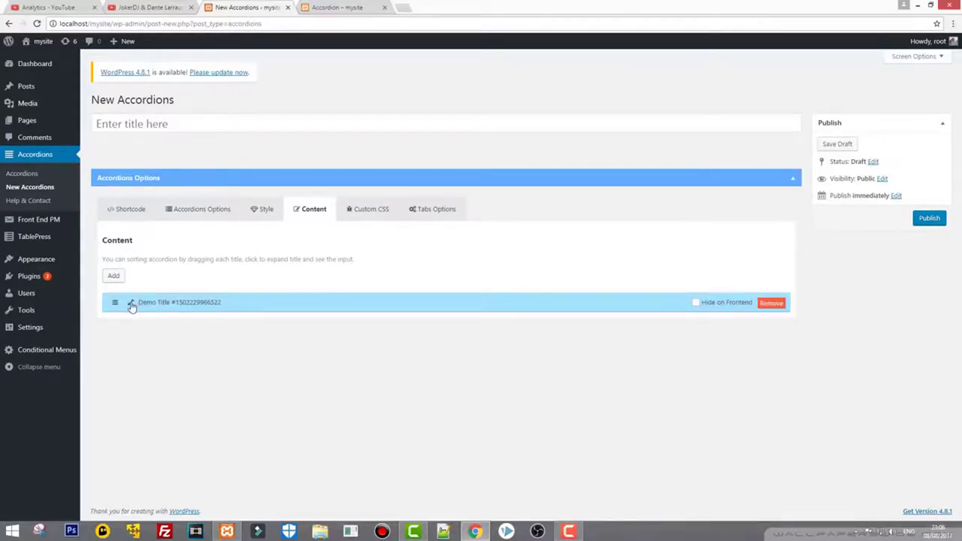
pyautogui.click(129, 306)
# - Head the row 'Question 1' with body 'Here is some text', and copy the header
pyautogui.click(134, 342)
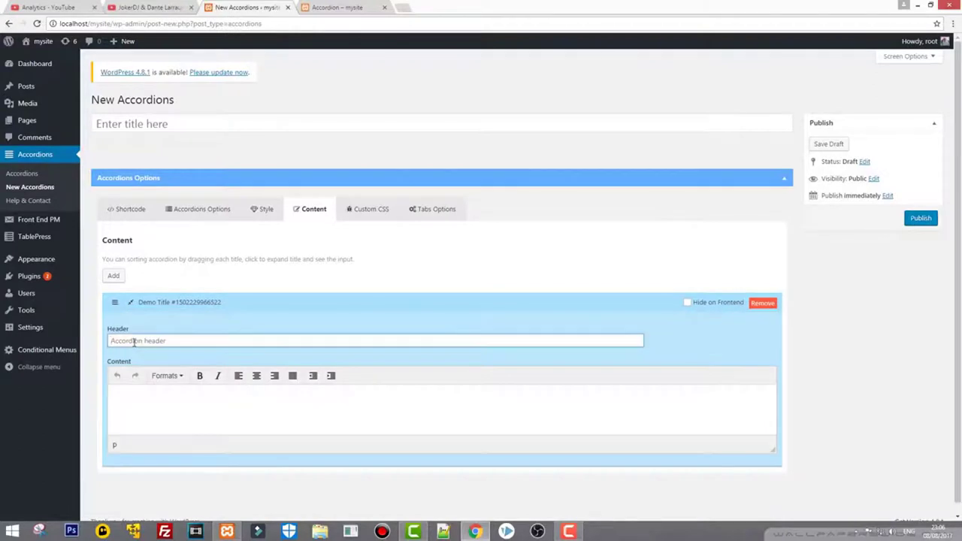
pyautogui.write('Question 1')
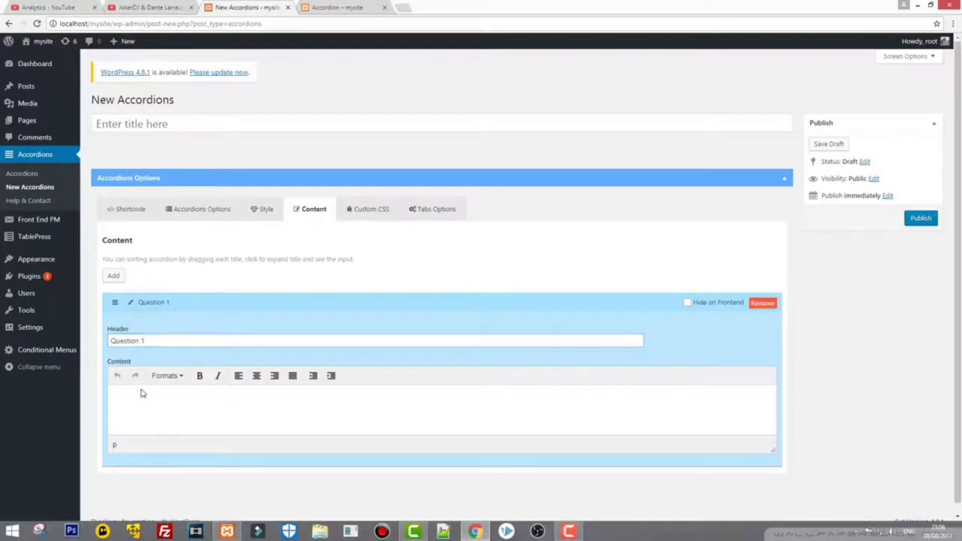
pyautogui.click(151, 409)
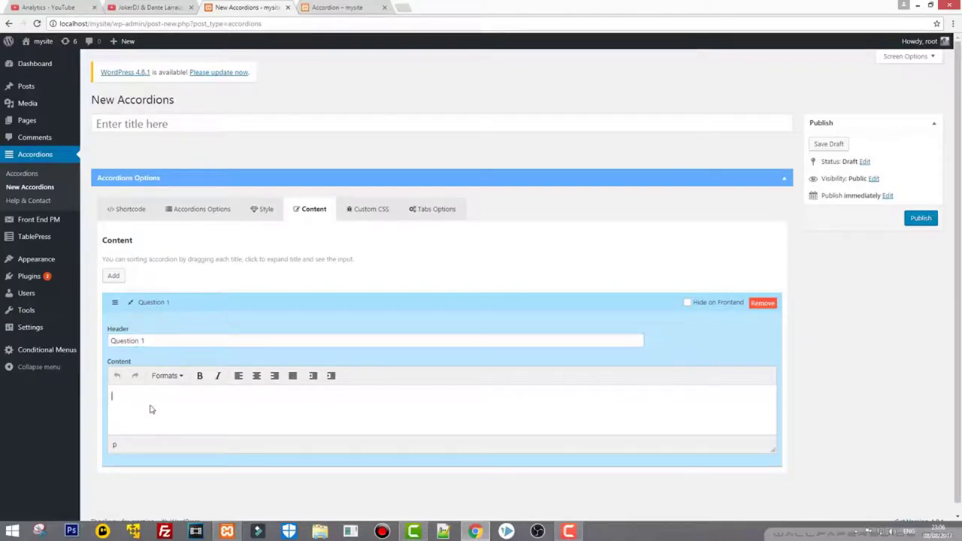
pyautogui.write('Here i')
pyautogui.write('s some text')
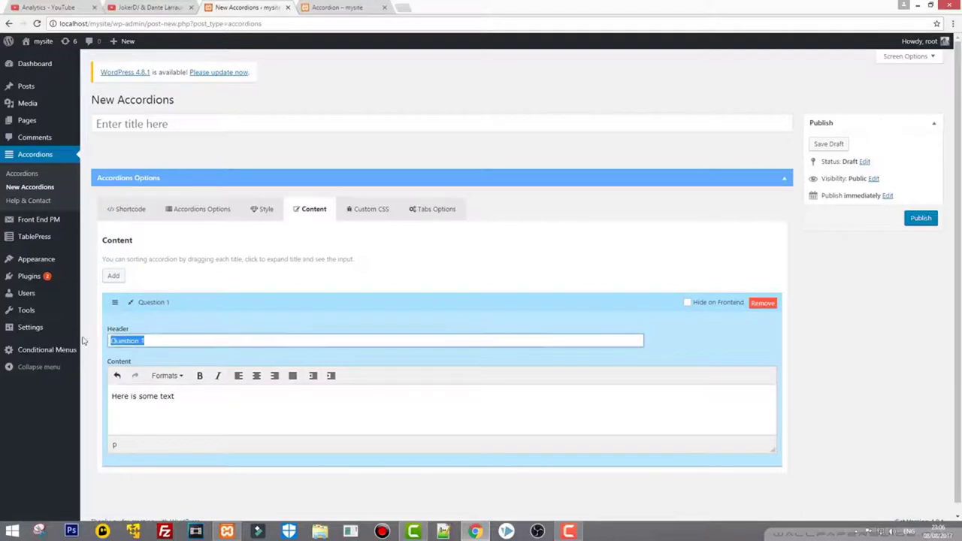
pyautogui.moveTo(155, 342); pyautogui.dragTo(85, 341)
pyautogui.rightClick(124, 340)
pyautogui.click(145, 359)
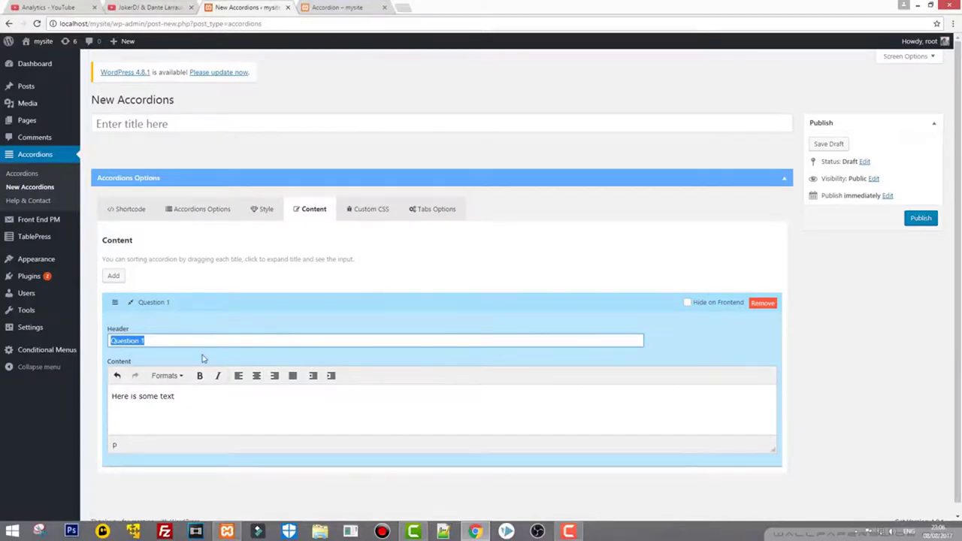
# - Add a second accordion item headed 'Question 2' with its own body text
pyautogui.click(130, 302)
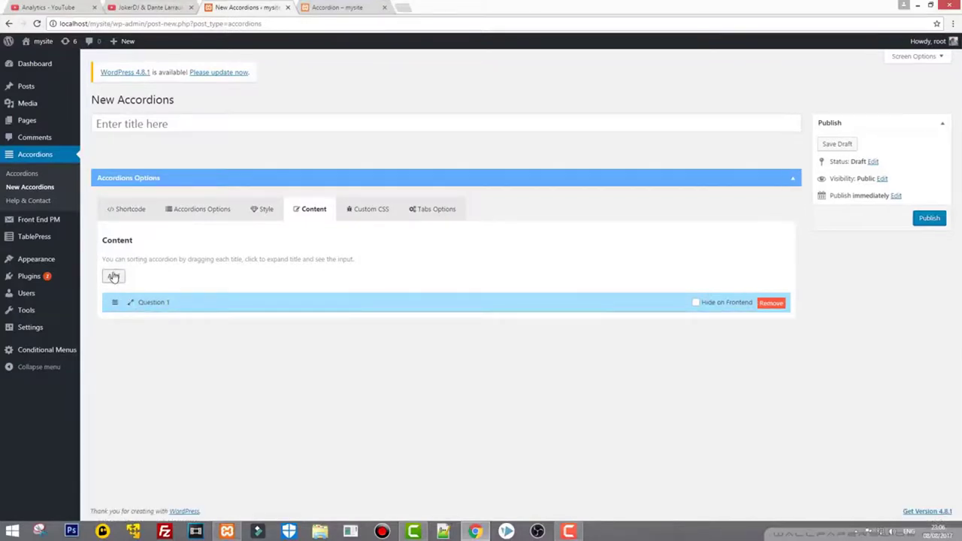
pyautogui.click(114, 276)
pyautogui.click(130, 324)
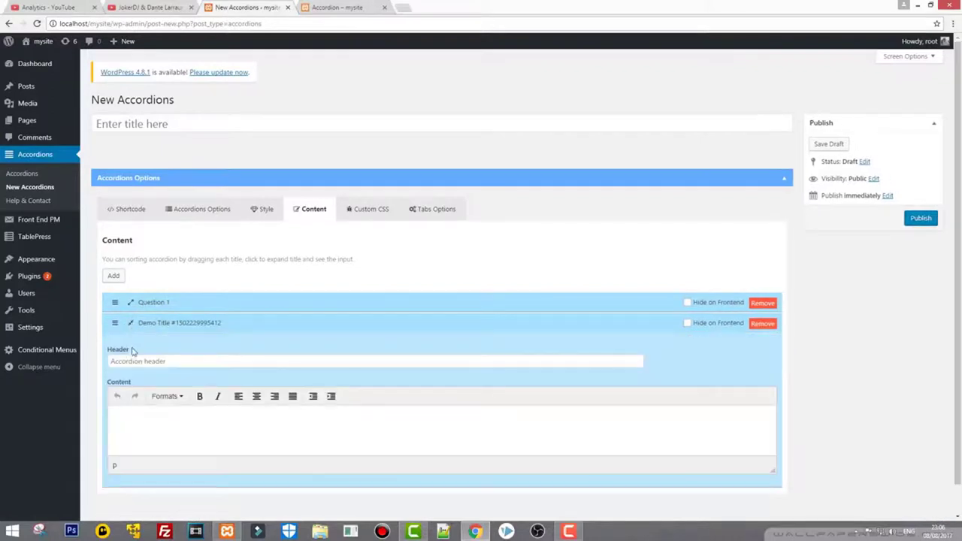
pyautogui.rightClick(133, 363)
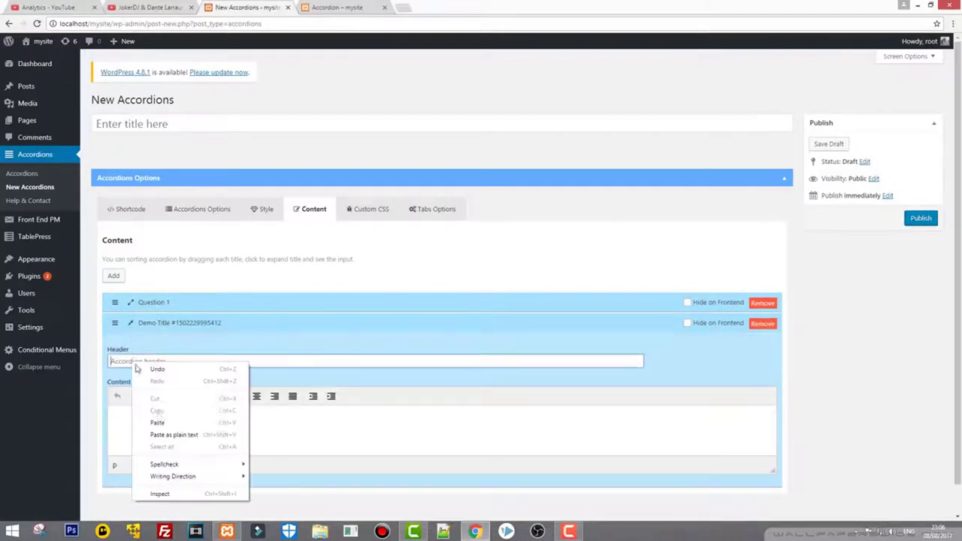
pyautogui.click(158, 421)
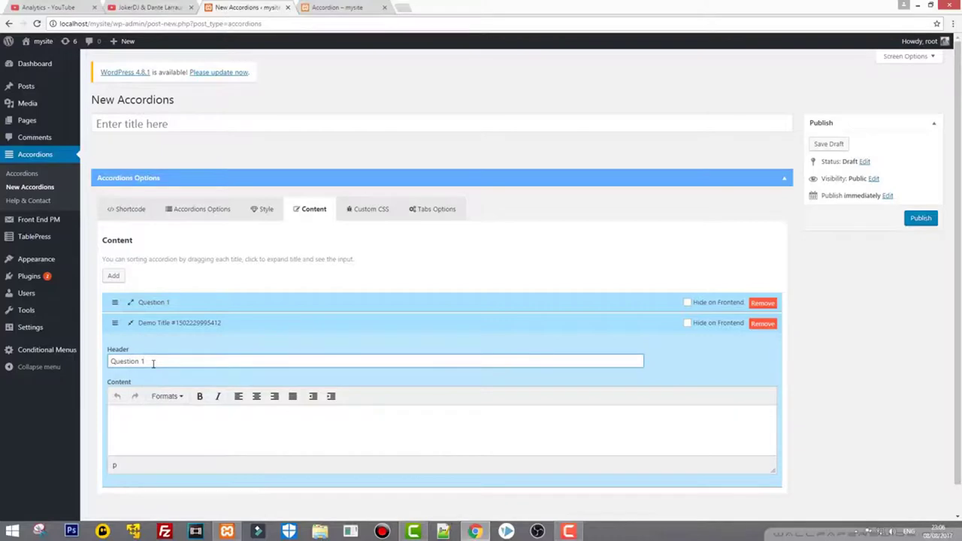
pyautogui.press('BackSpace')
pyautogui.write('2')
pyautogui.click(161, 418)
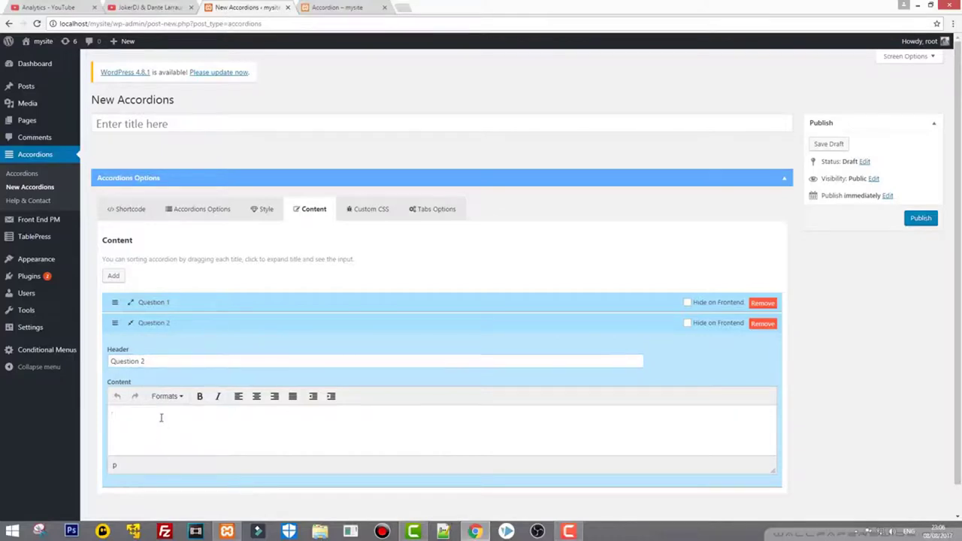
pyautogui.write('Here soem text')
# - Add a third item headed 'Question 3' with body 'Here question 3 txt'
pyautogui.click(129, 325)
pyautogui.click(113, 276)
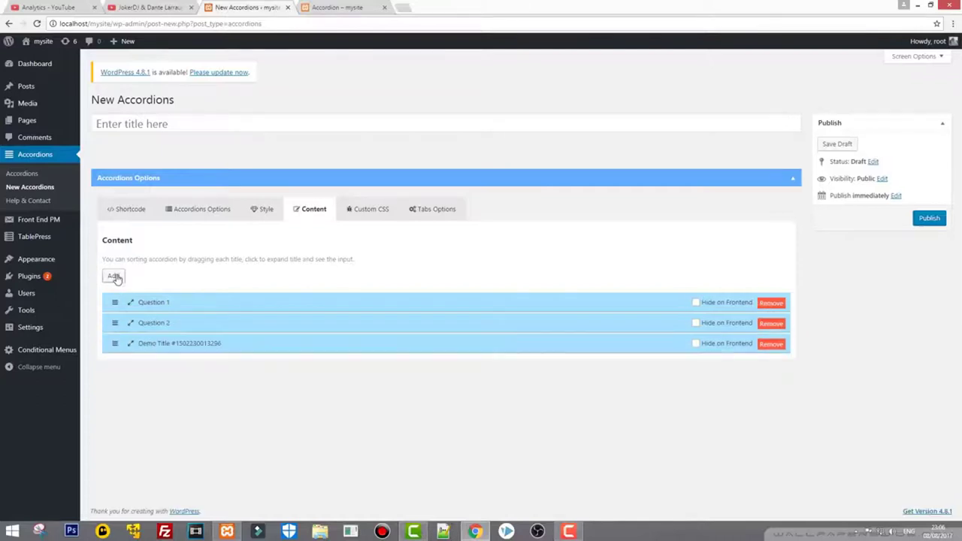
pyautogui.click(131, 344)
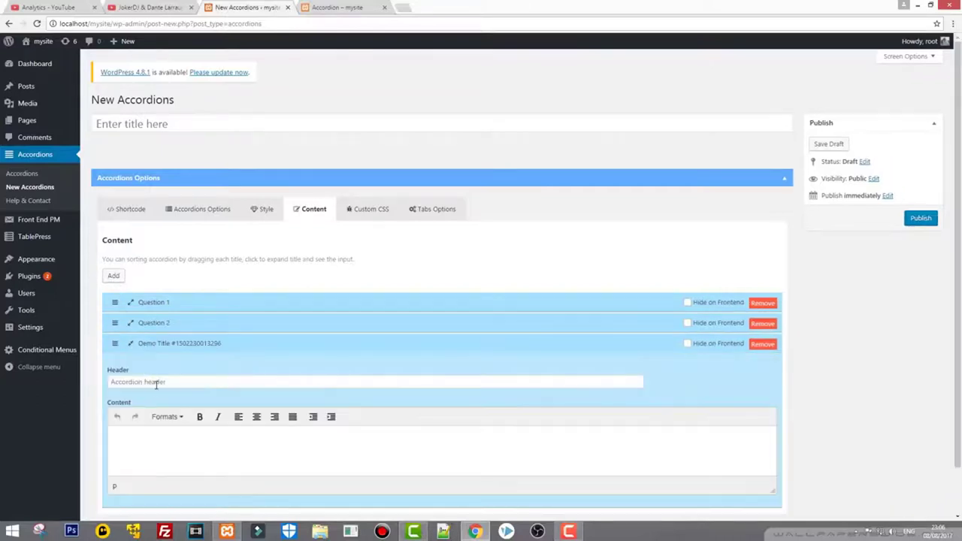
pyautogui.click(156, 385)
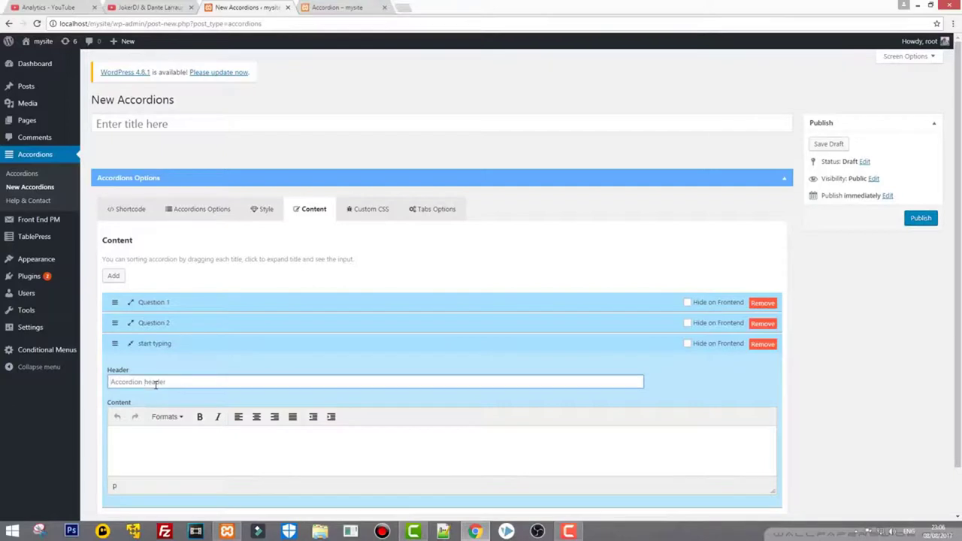
pyautogui.write('Question 1')
pyautogui.click(139, 446)
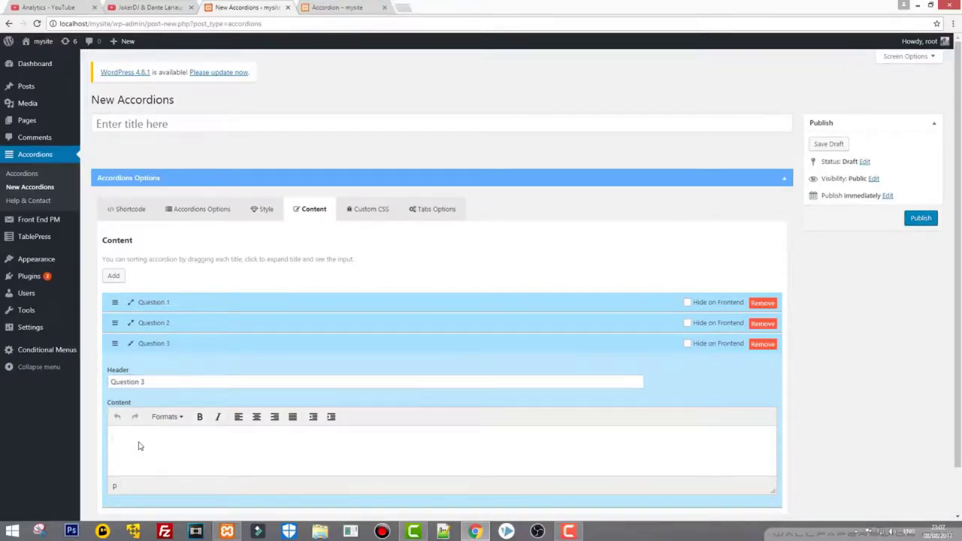
pyautogui.write('Here question 3 txt')
pyautogui.click(131, 346)
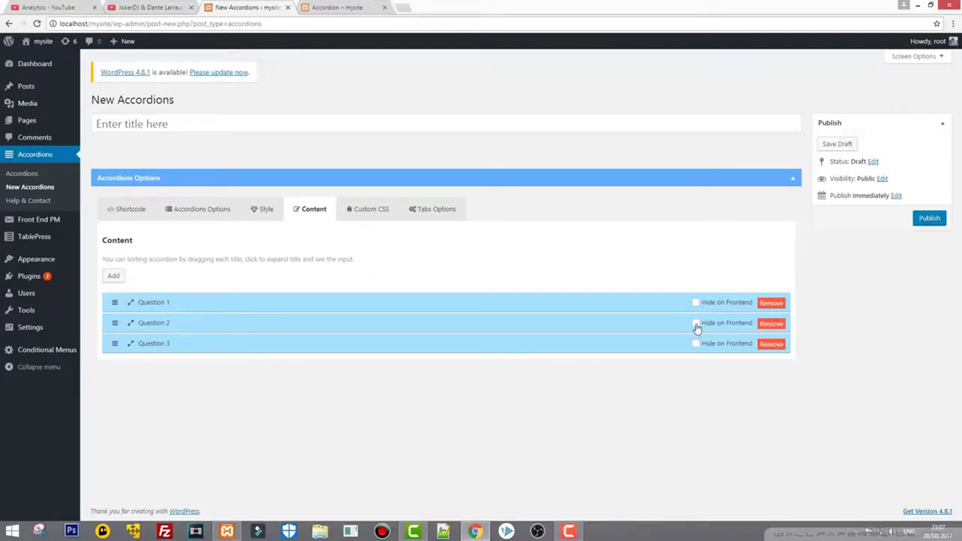
# - Tick Hide on Frontend, review the Custom CSS and Tabs Options tabs, and publish
pyautogui.click(697, 326)
pyautogui.click(368, 213)
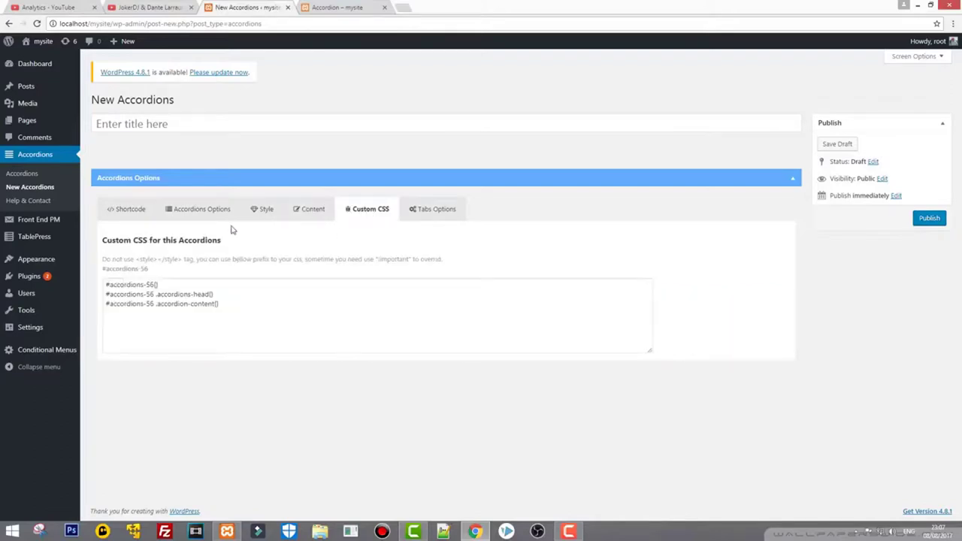
pyautogui.click(442, 211)
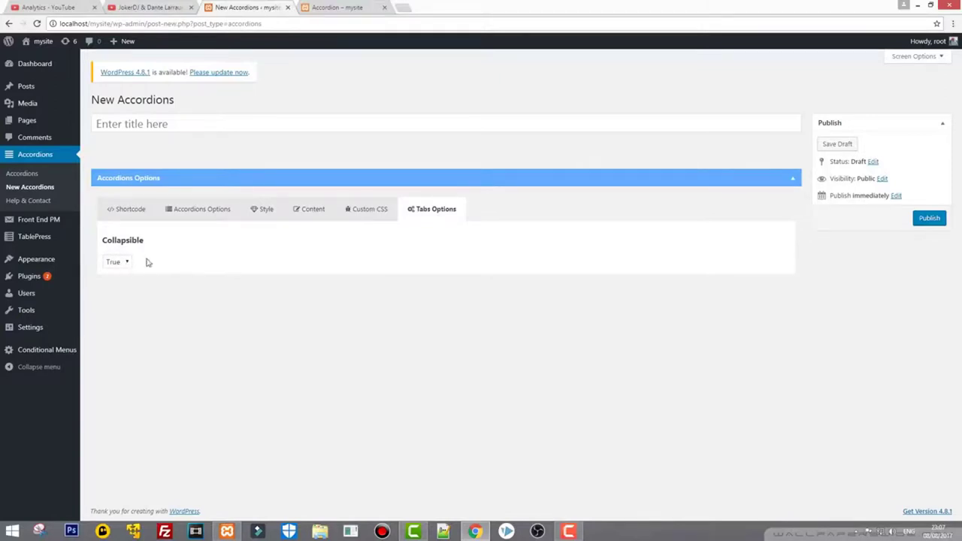
pyautogui.click(930, 219)
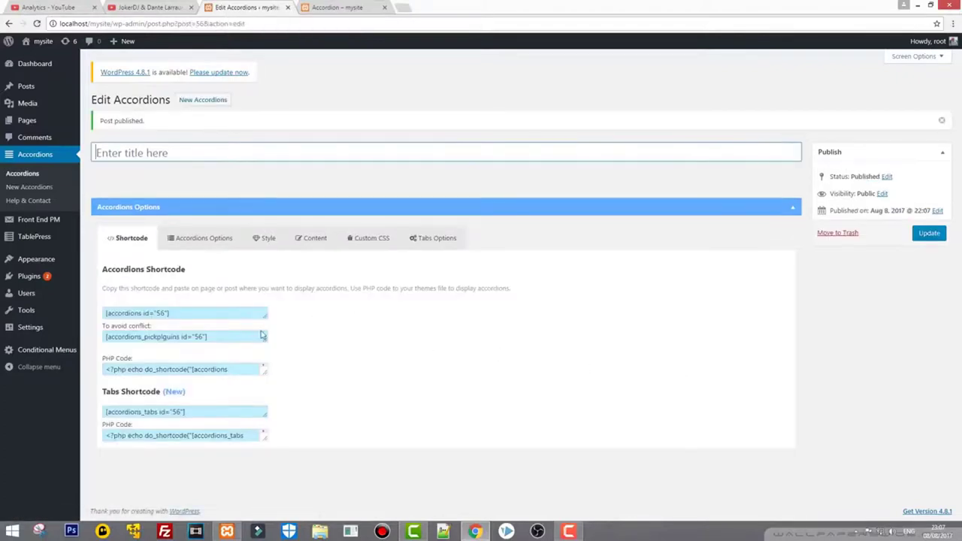
# - Paste the accordions_pickplugins shortcode into the Accordion page body and update the page
pyautogui.click(116, 337)
pyautogui.rightClick(202, 336)
pyautogui.moveTo(27, 120)
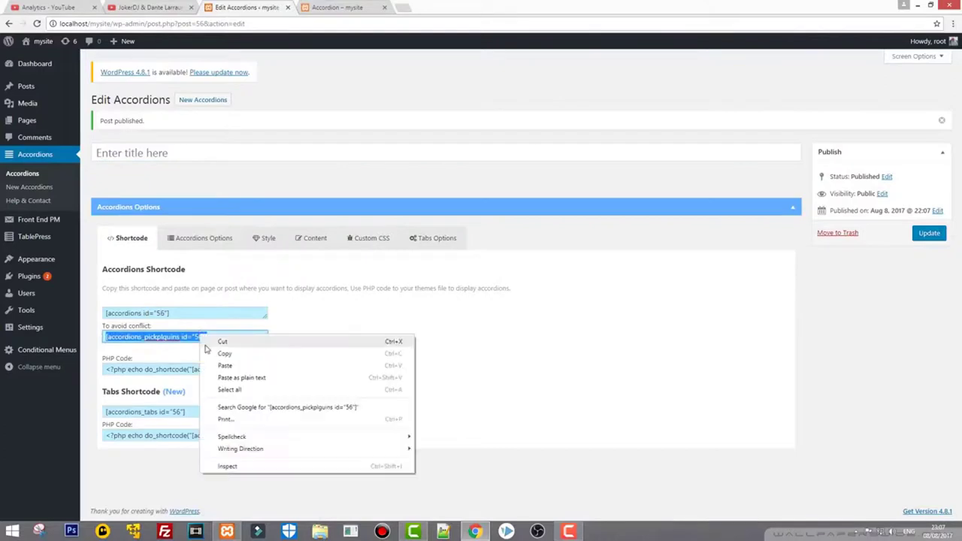
pyautogui.click(214, 354)
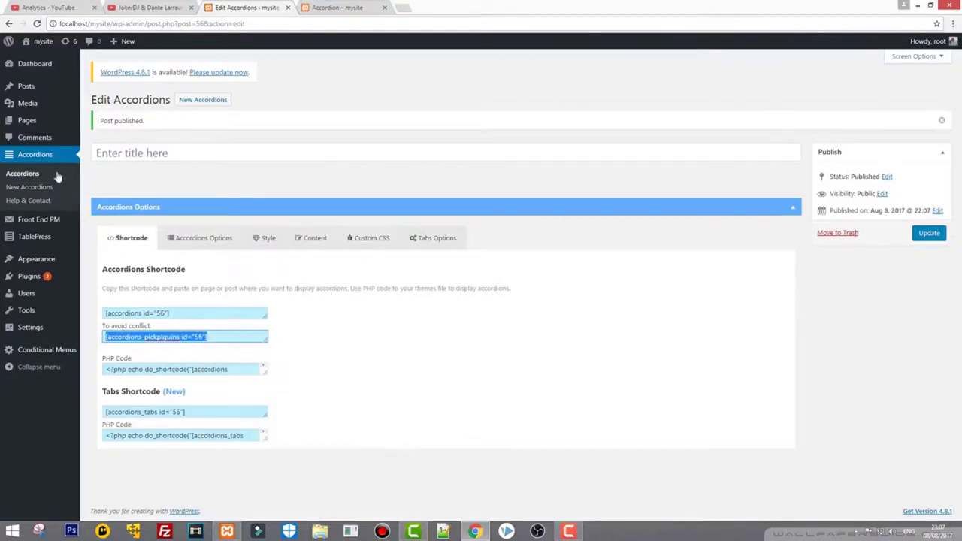
pyautogui.click(30, 121)
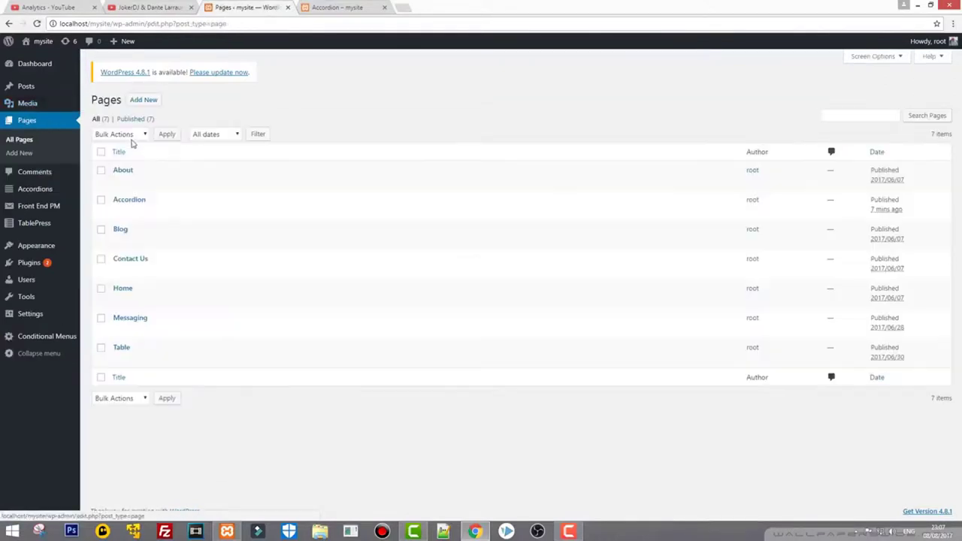
pyautogui.click(122, 200)
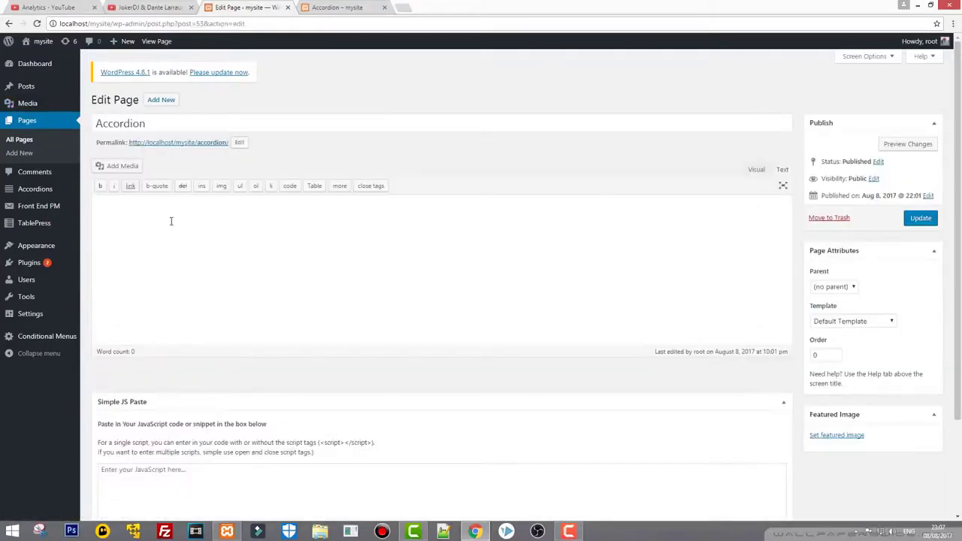
pyautogui.rightClick(171, 221)
pyautogui.click(200, 295)
pyautogui.click(919, 219)
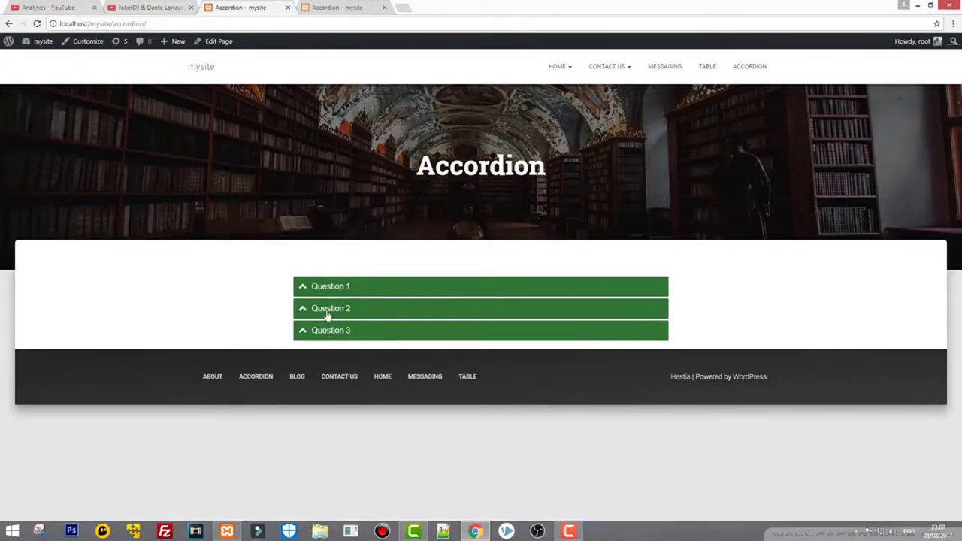
# - Expand Question 2, Question 1, then Question 3 on the live page, ending on 'Here question 3 txt'
pyautogui.click(327, 316)
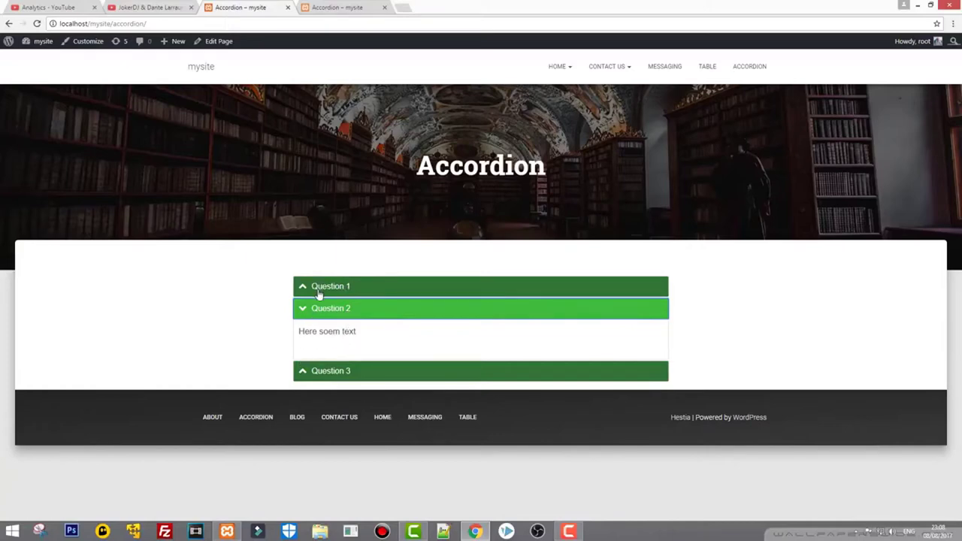
pyautogui.click(477, 290)
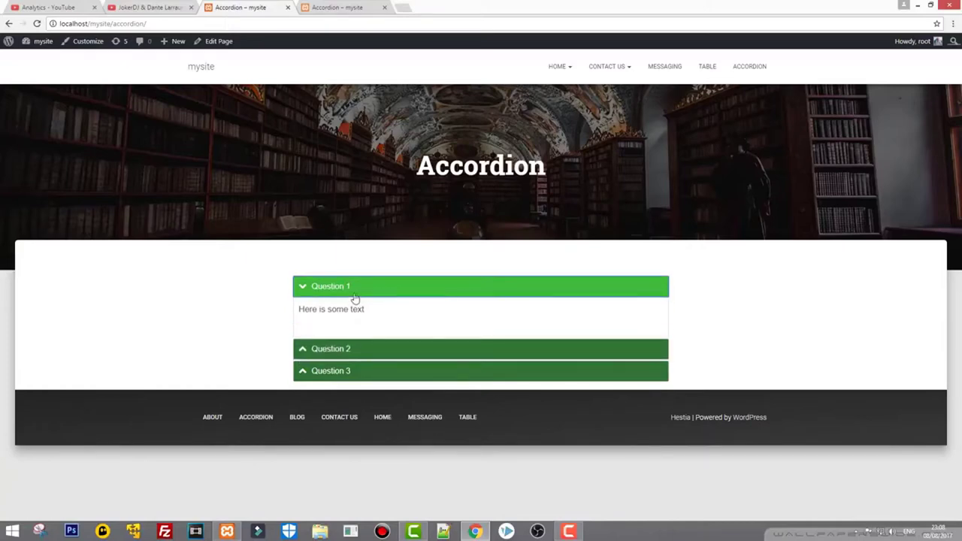
pyautogui.click(339, 370)
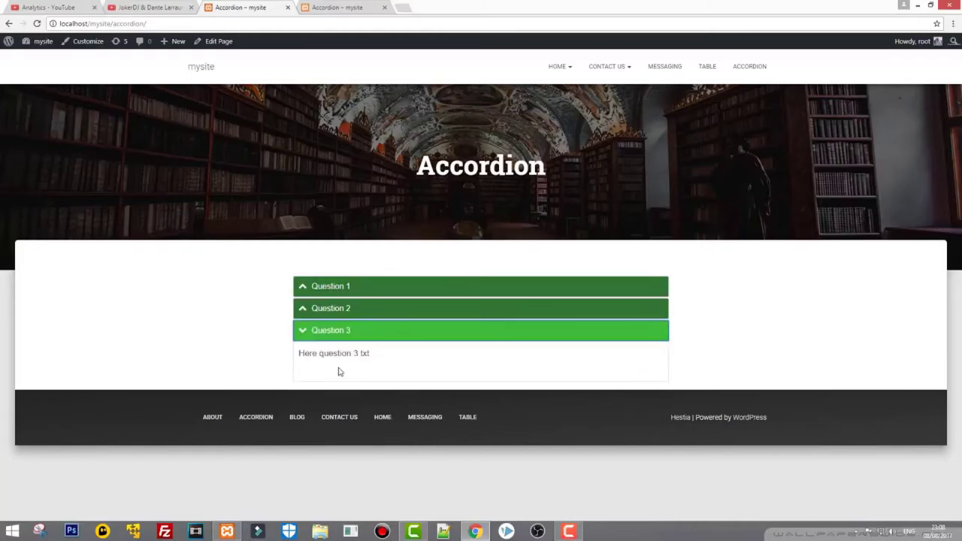